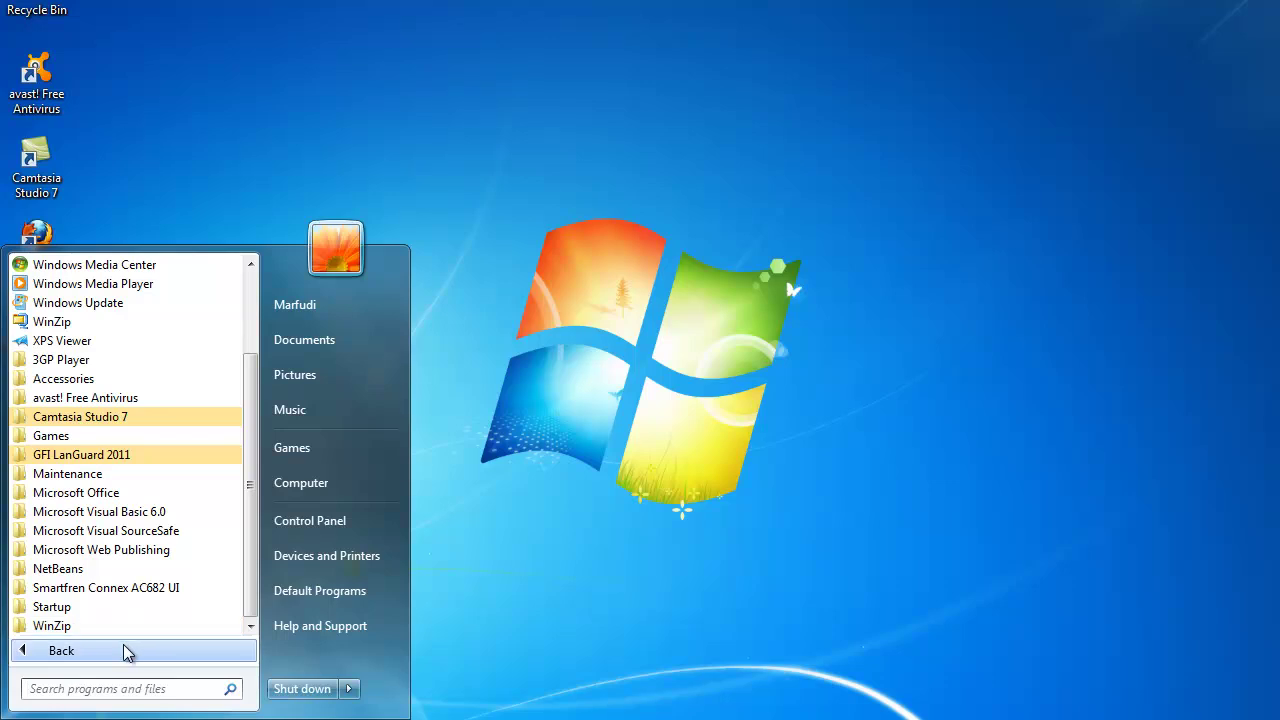
# Launch GFI LanGuard 2011, continue with the evaluation version, and maximize its window
pyautogui.click(180, 458)
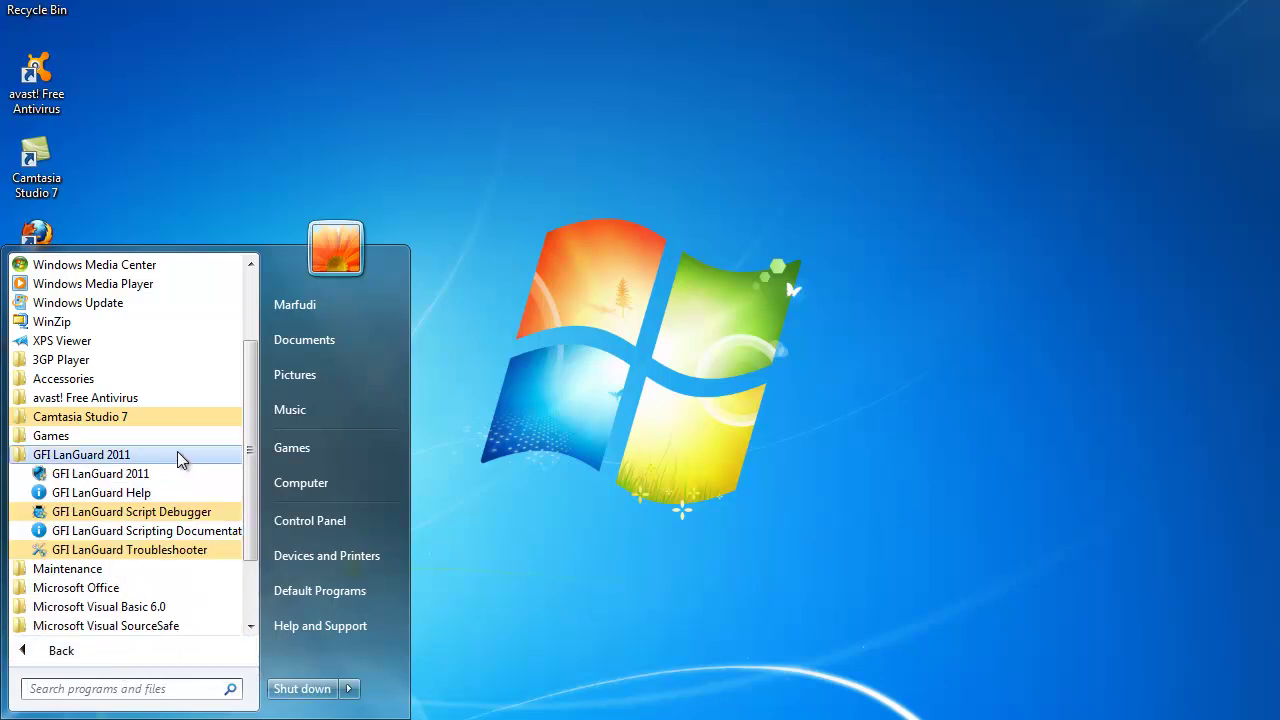
pyautogui.click(159, 477)
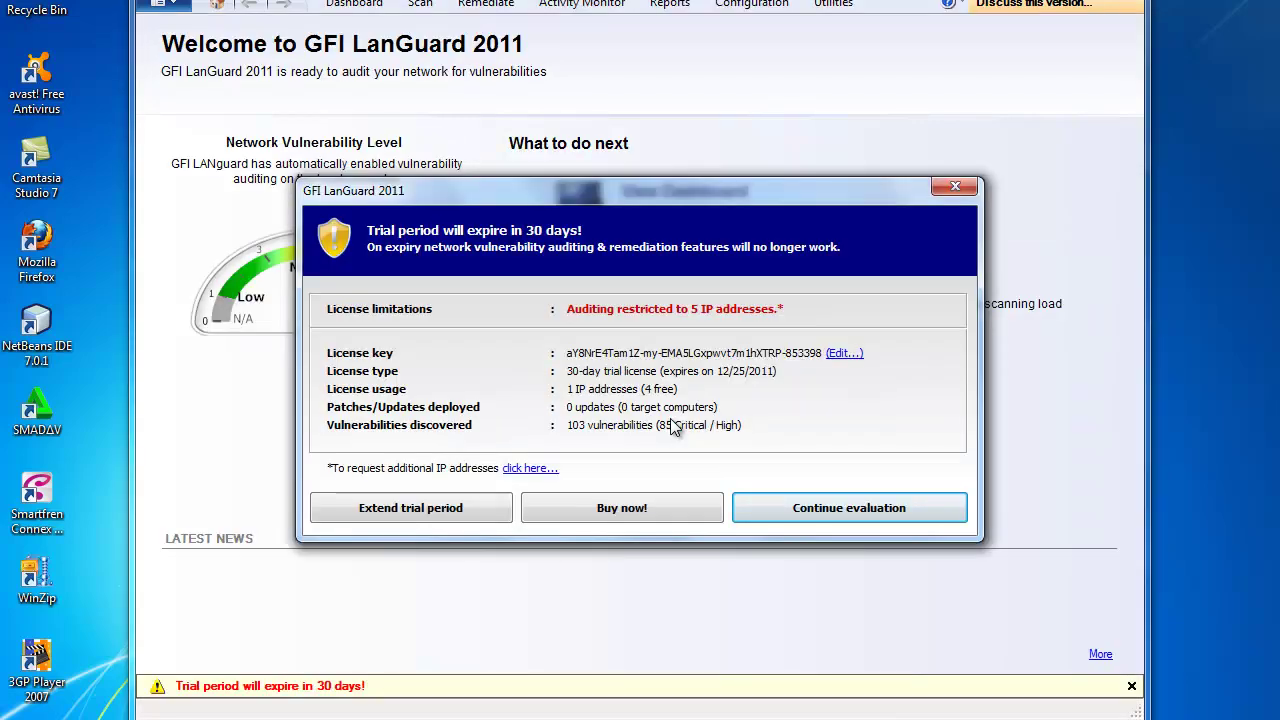
pyautogui.click(813, 508)
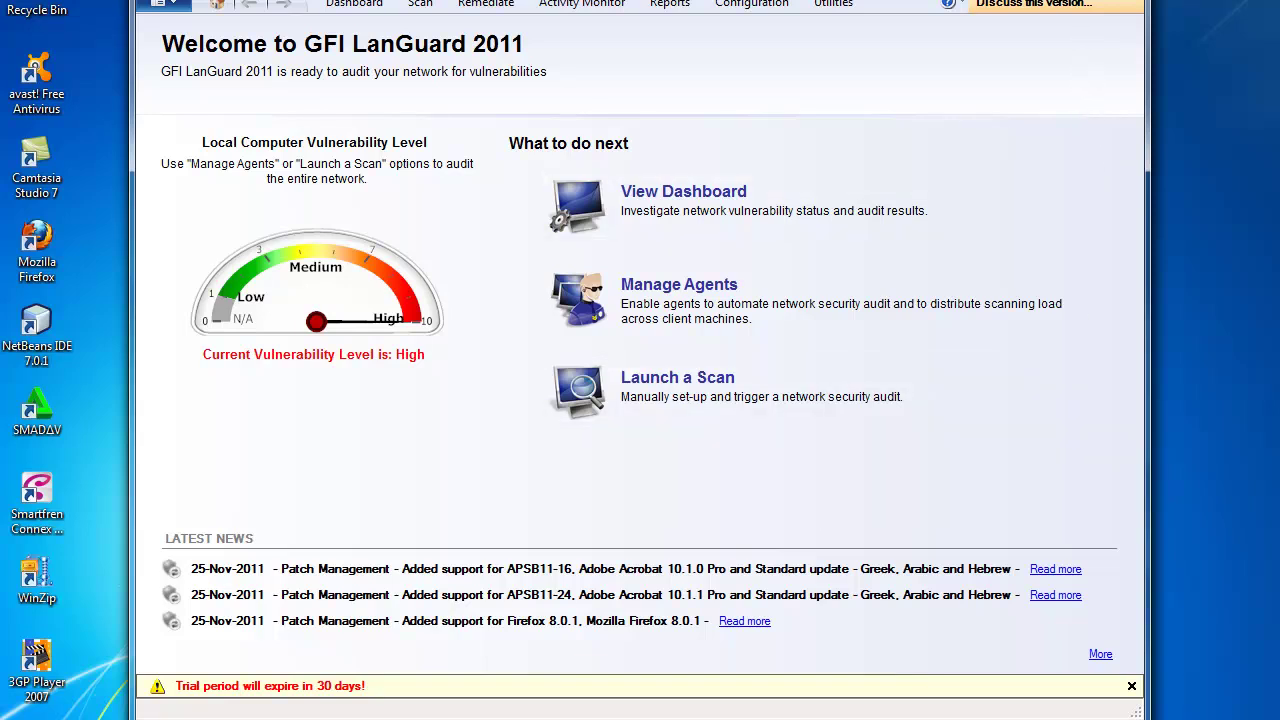
pyautogui.press('super+Up')
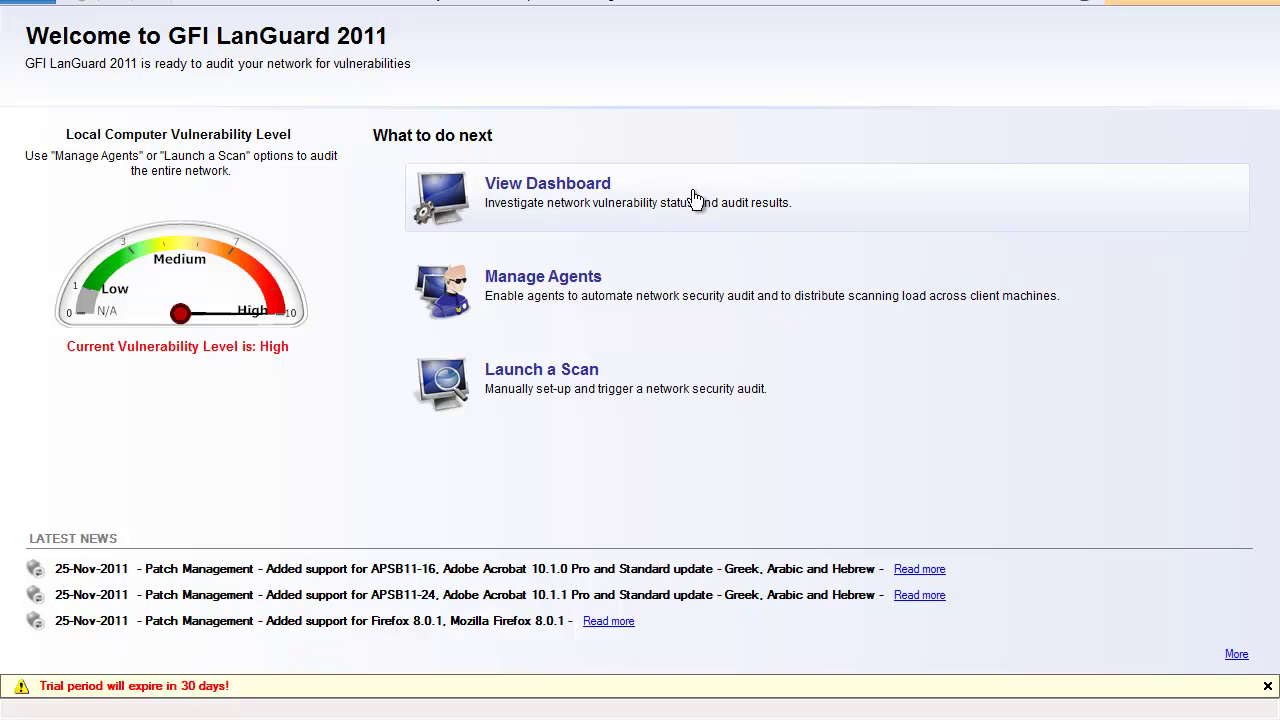
# Open the dashboard and examine the network-wide overview of vulnerability level and security sensors
pyautogui.click(537, 191)
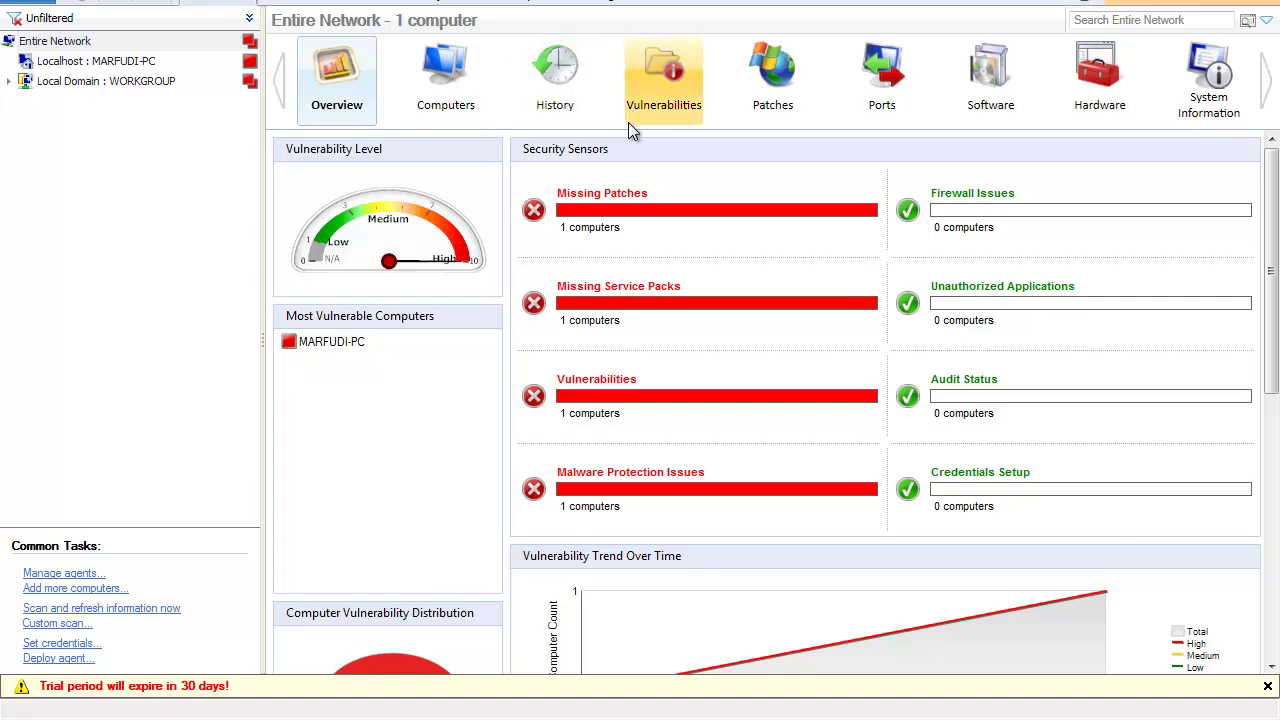
pyautogui.click(115, 2)
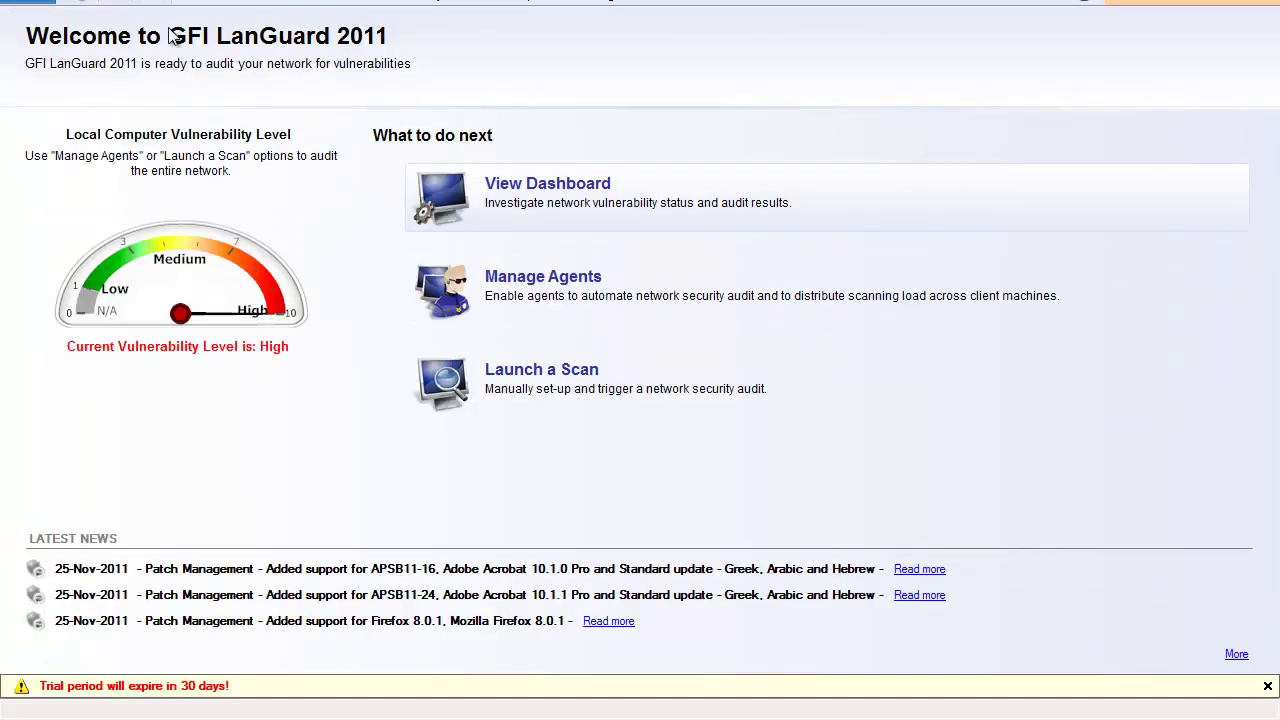
pyautogui.click(478, 195)
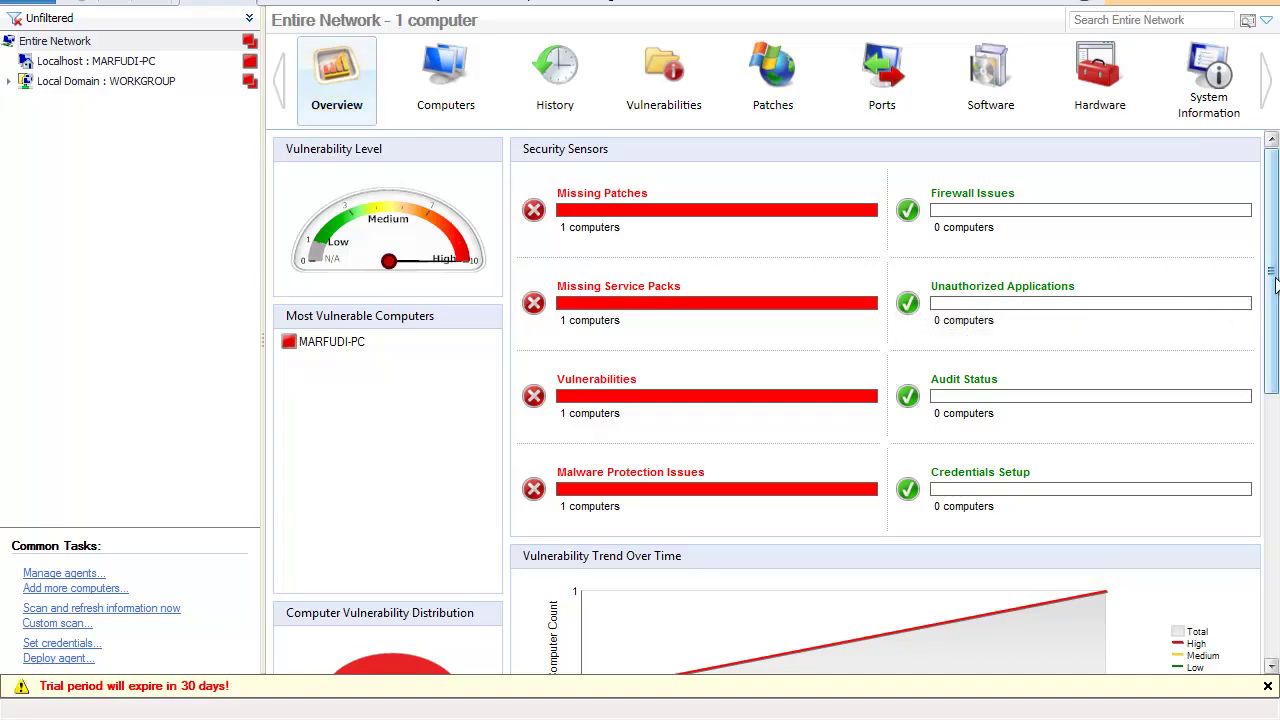
pyautogui.moveTo(1275, 285)
pyautogui.mouseDown()
pyautogui.moveTo(1275, 560)
pyautogui.moveTo(1275, 296)
pyautogui.mouseUp()
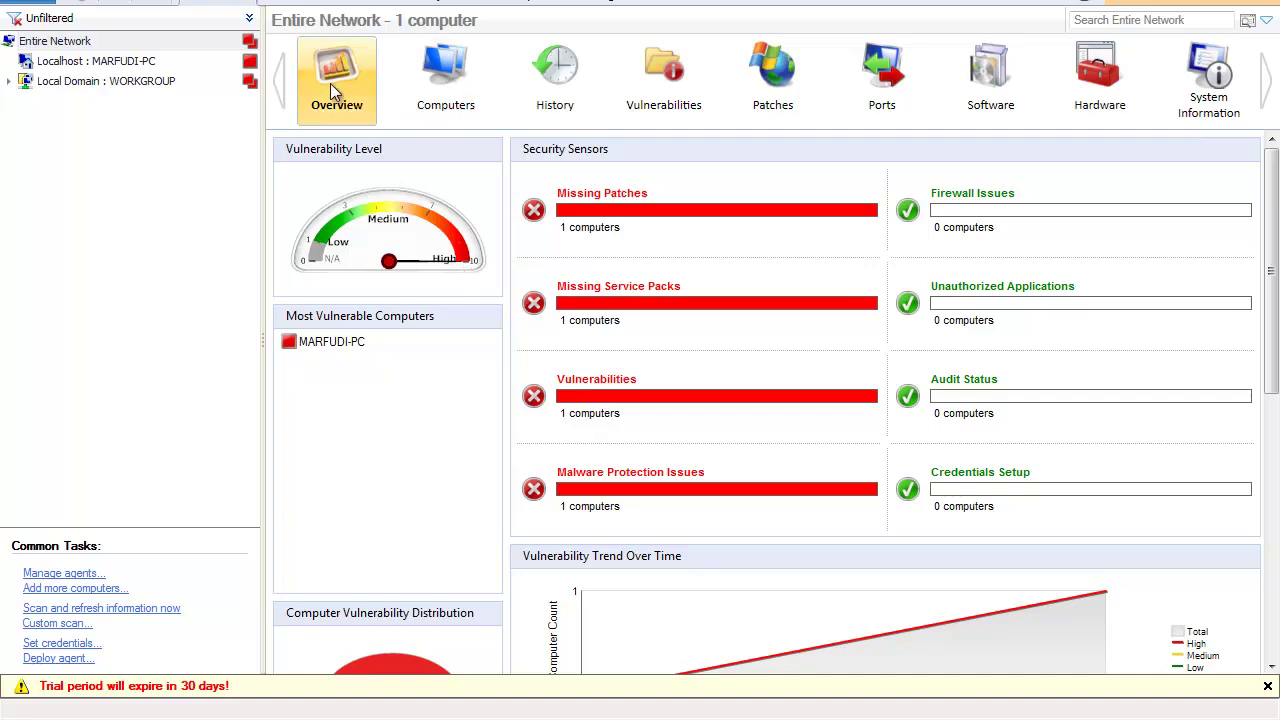
# Review the dashboard's computers, history, vulnerabilities, patches and ports views for the entire network
pyautogui.click(418, 82)
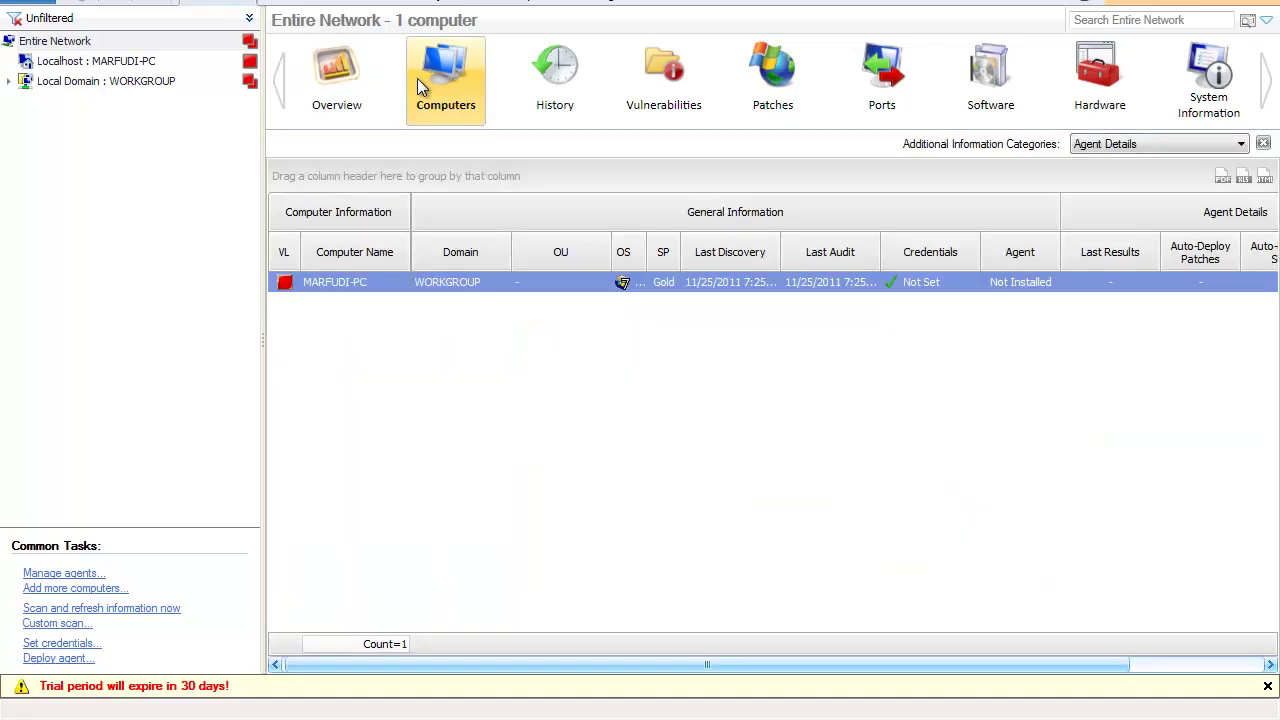
pyautogui.click(566, 78)
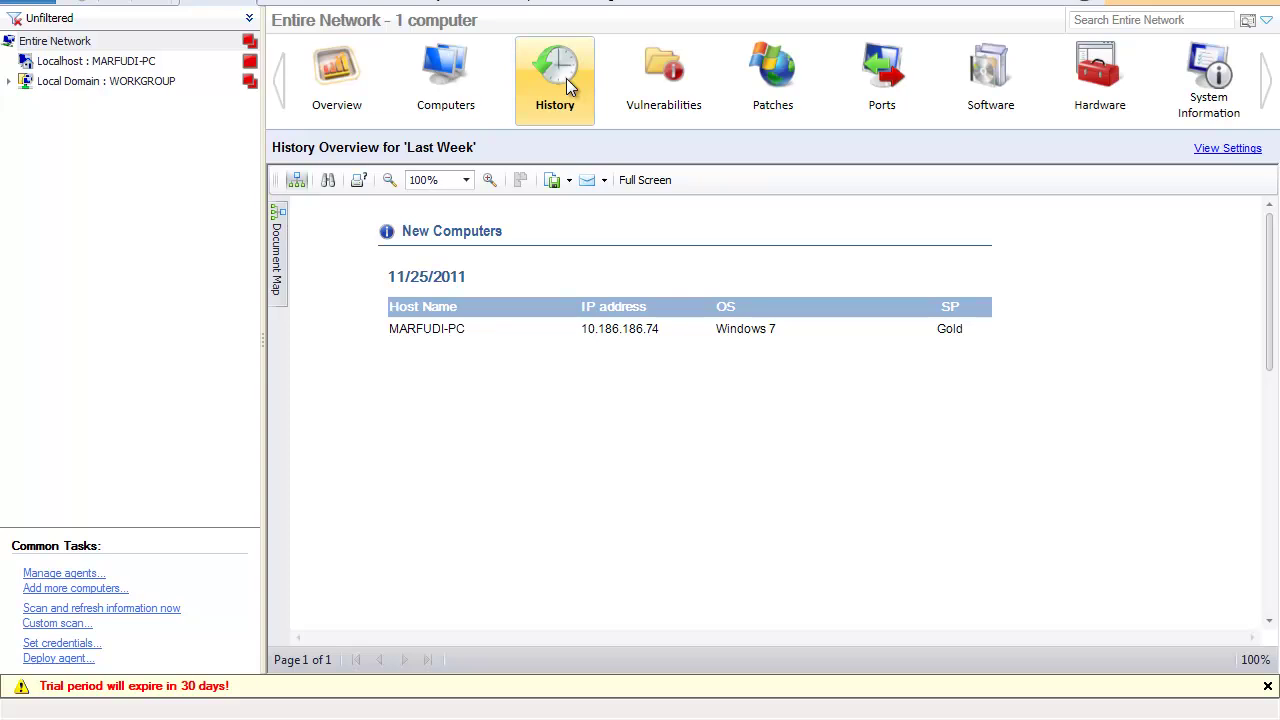
pyautogui.click(645, 83)
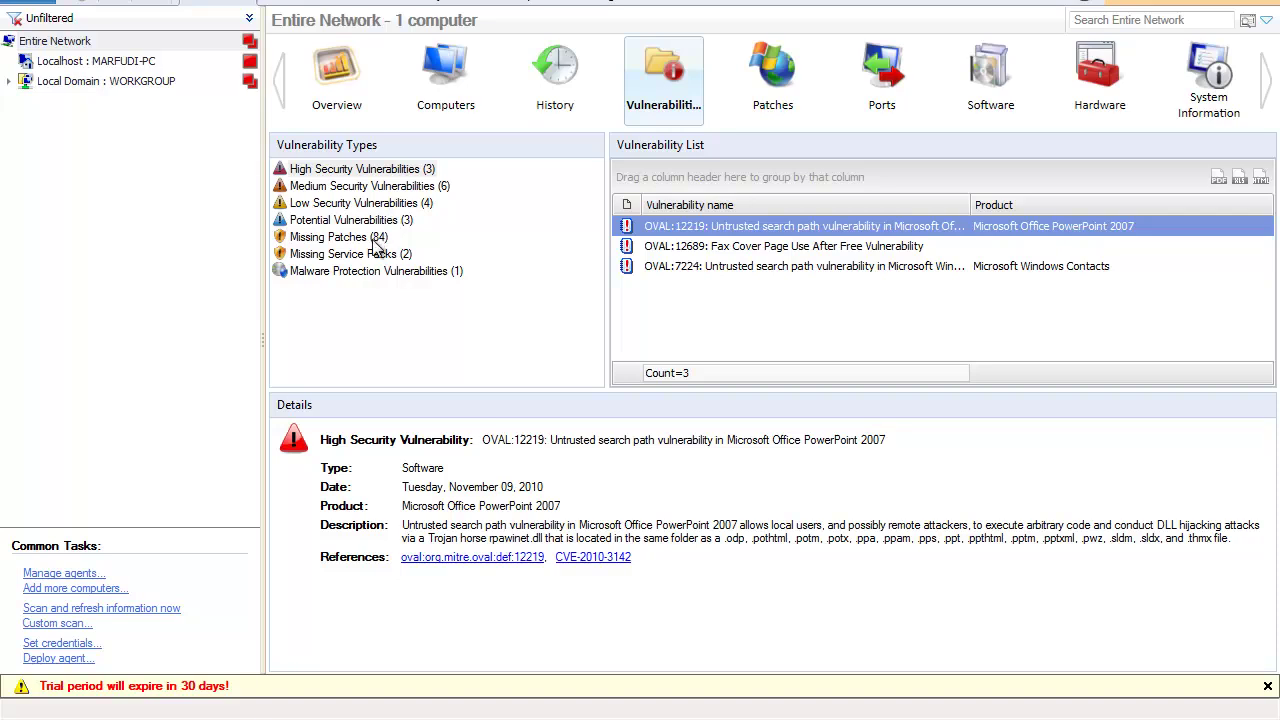
pyautogui.click(753, 92)
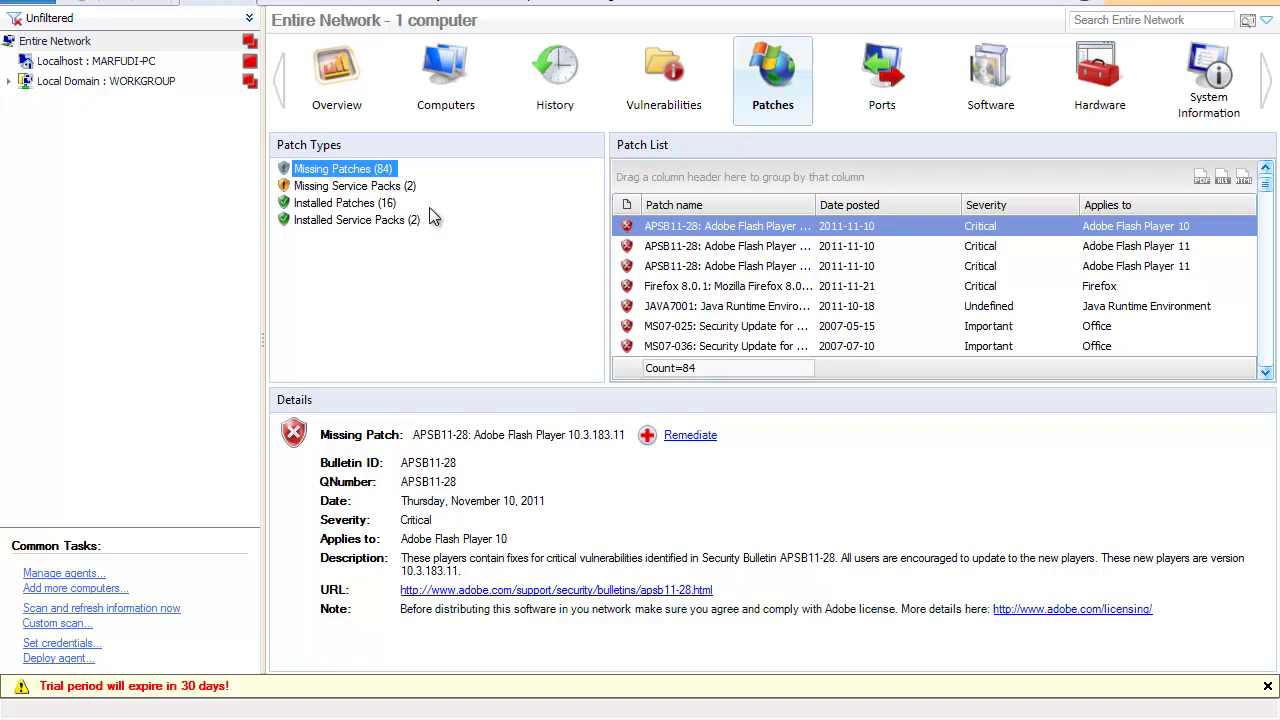
pyautogui.click(867, 91)
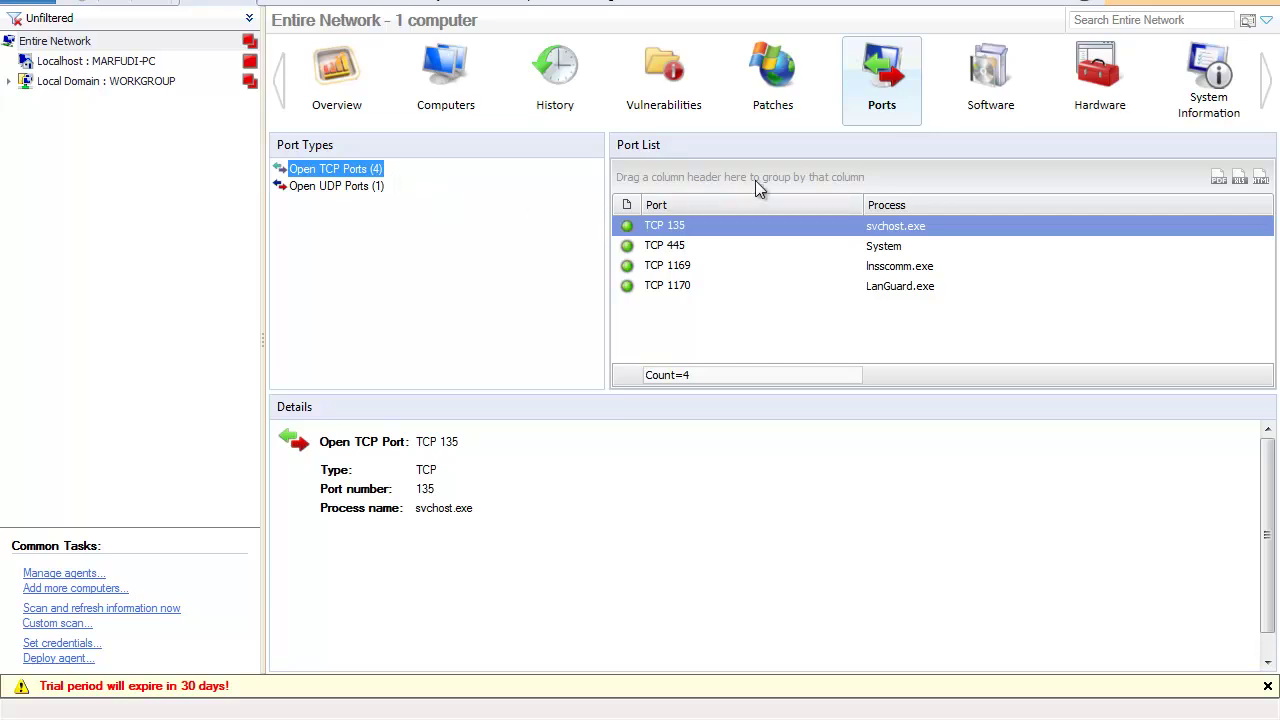
# Examine the full list of installed applications in the software inventory, including the Antivirus category
pyautogui.click(984, 98)
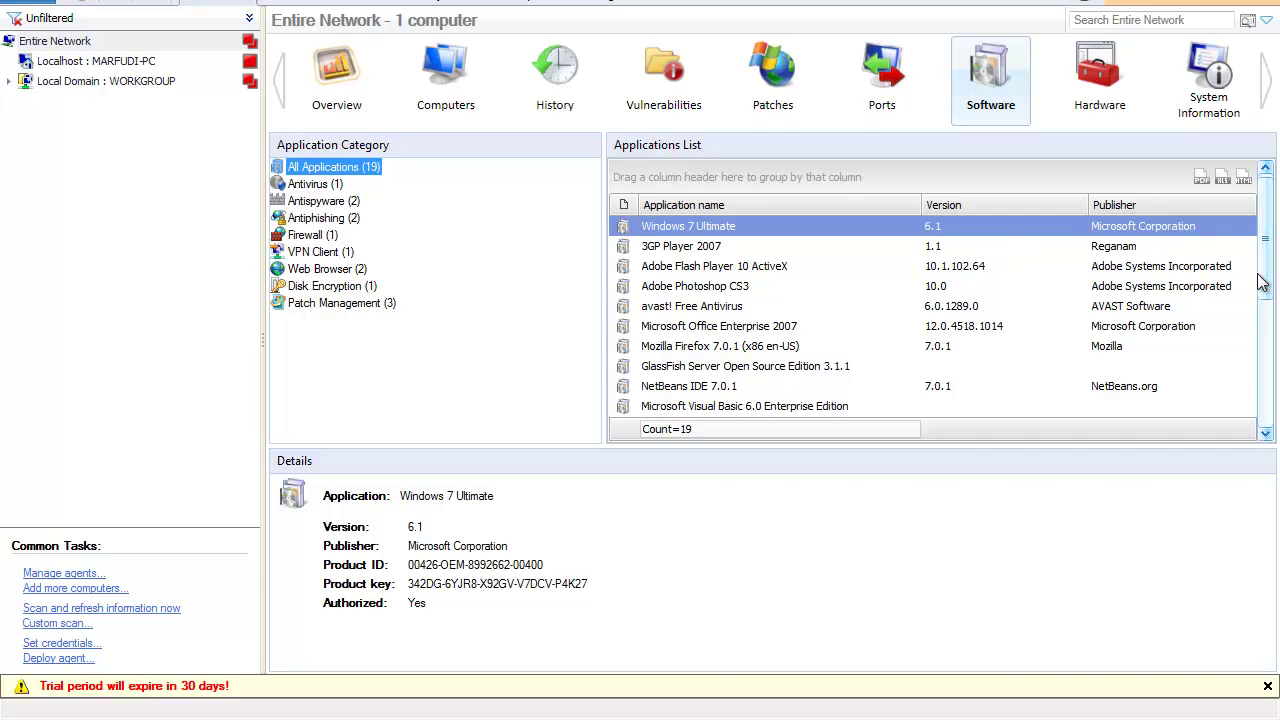
pyautogui.moveTo(1264, 288); pyautogui.dragTo(1268, 412)
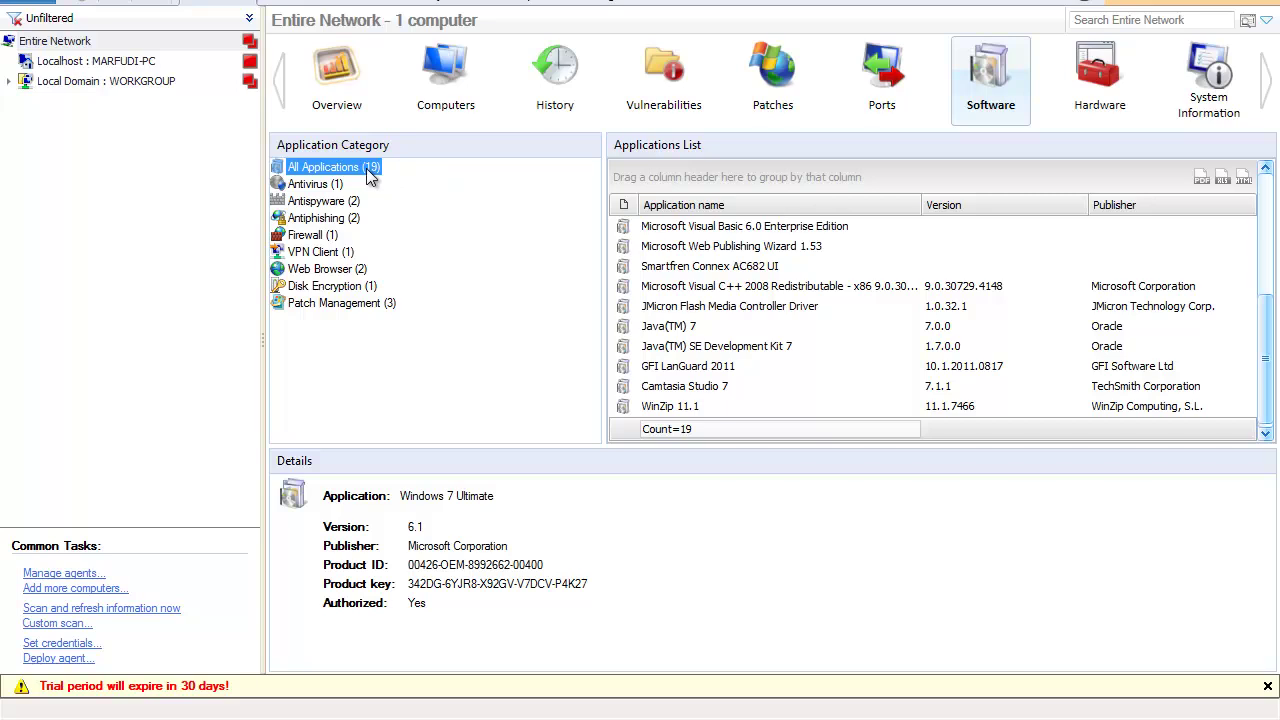
pyautogui.click(316, 190)
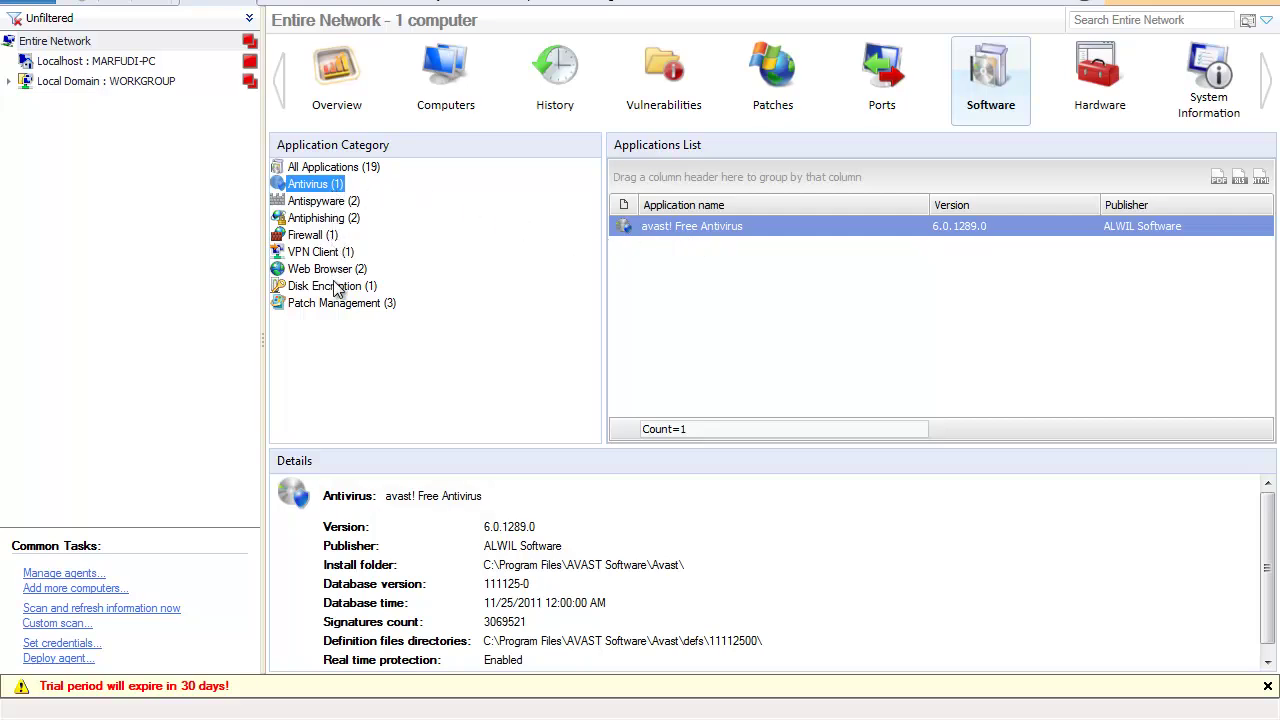
# Examine the hardware inventory for network devices, USB devices, processors, storage devices, motherboards, display adapters, local drives and memory
pyautogui.click(1089, 77)
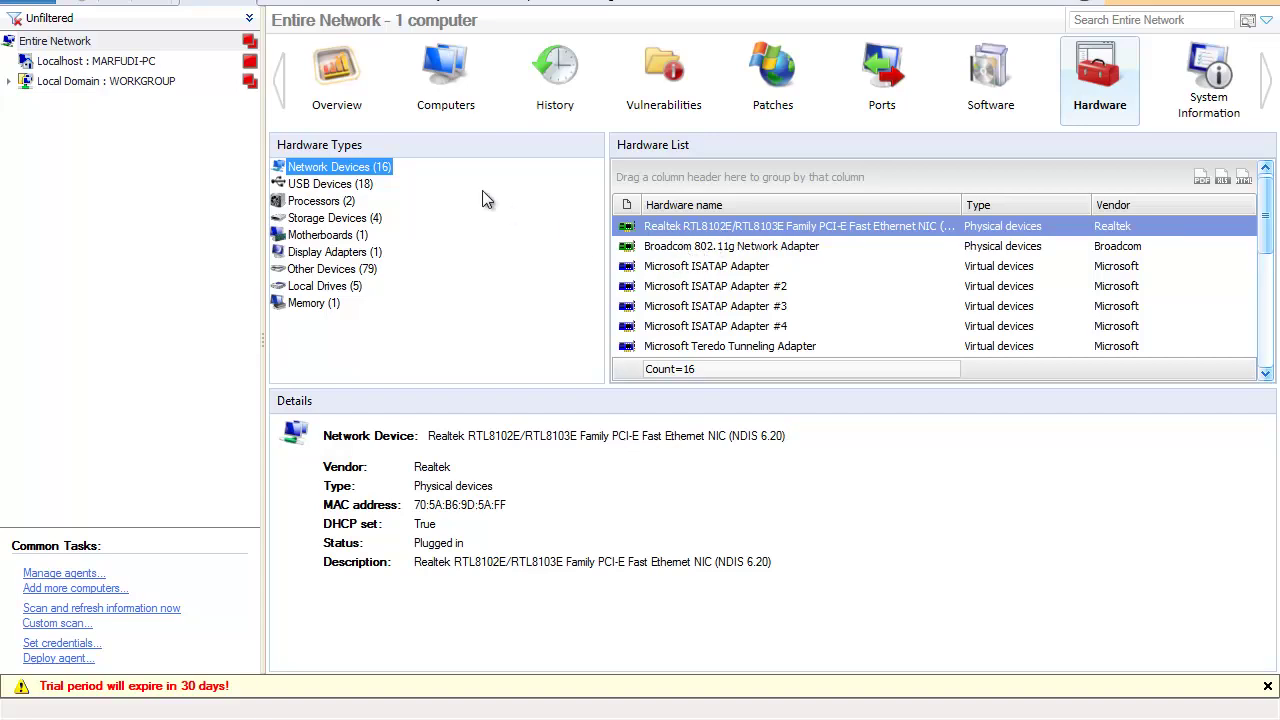
pyautogui.click(372, 190)
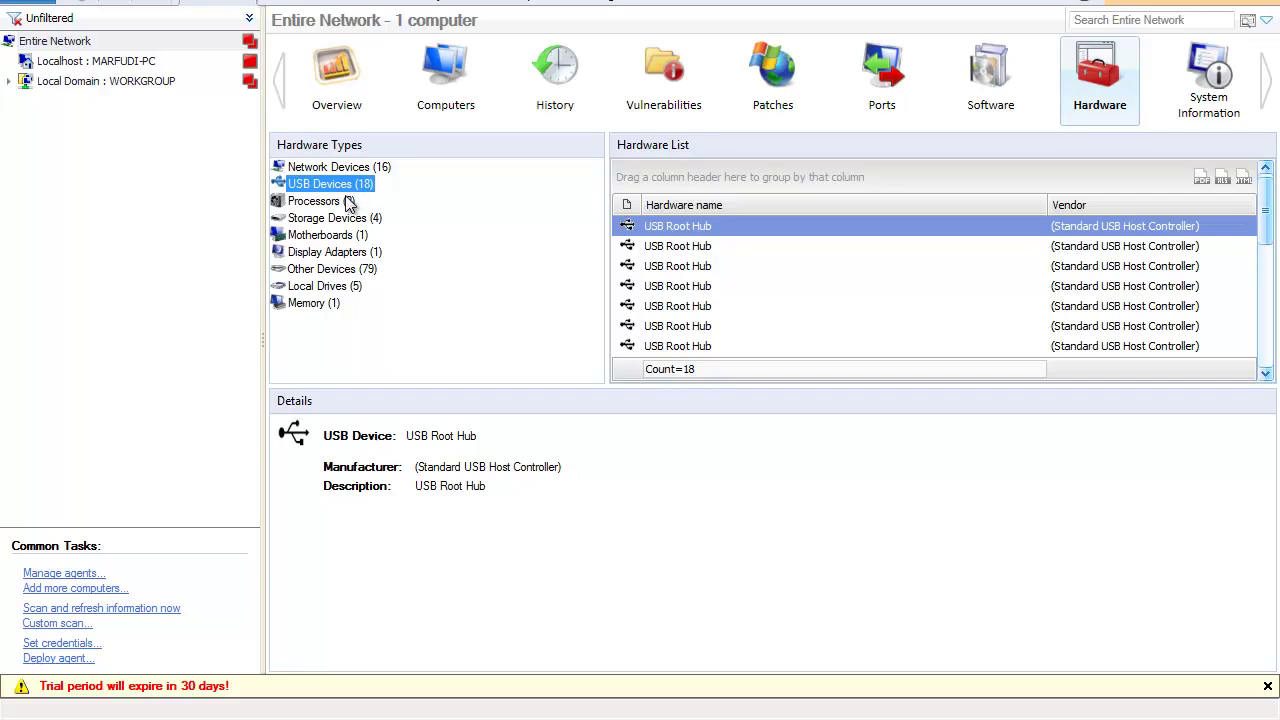
pyautogui.click(343, 205)
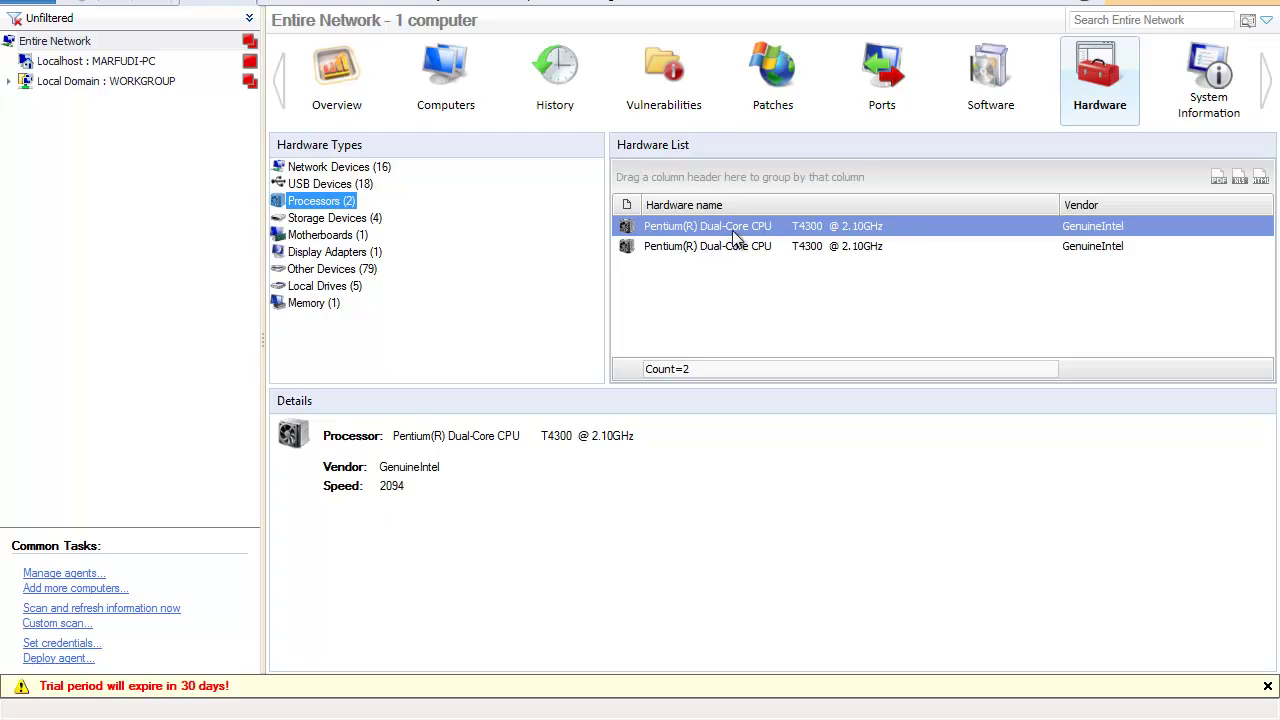
pyautogui.click(355, 221)
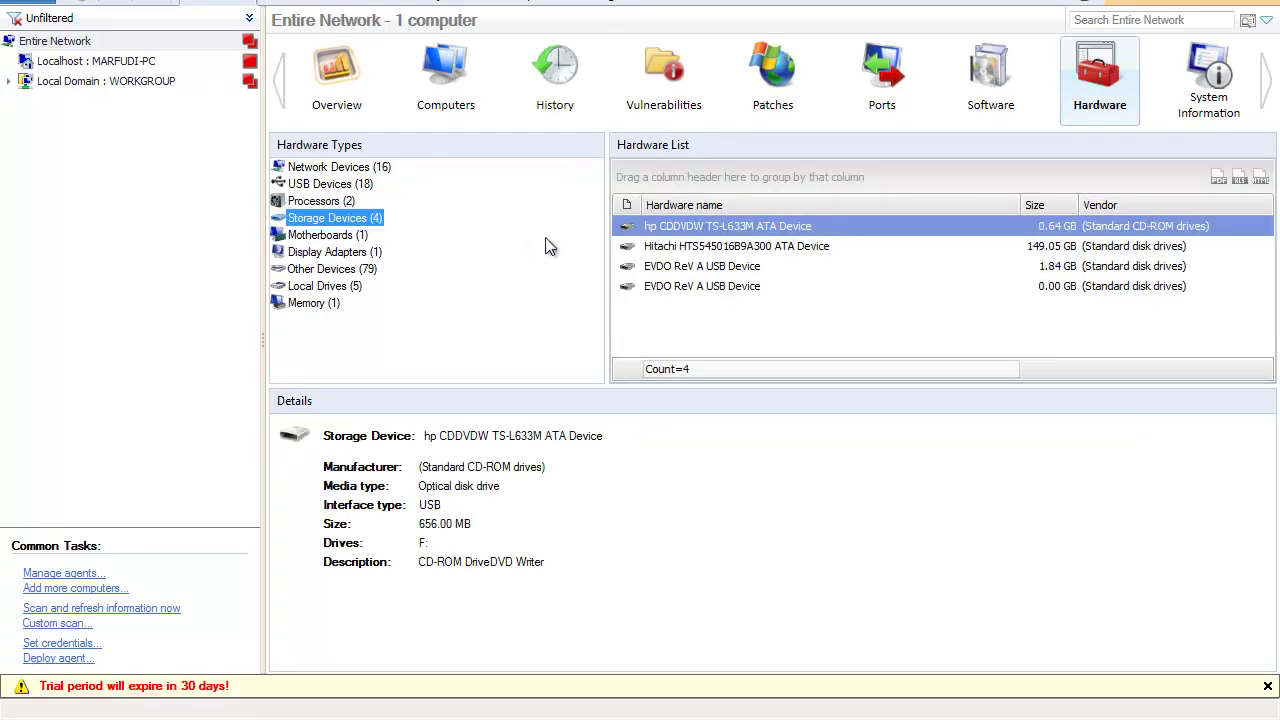
pyautogui.click(350, 238)
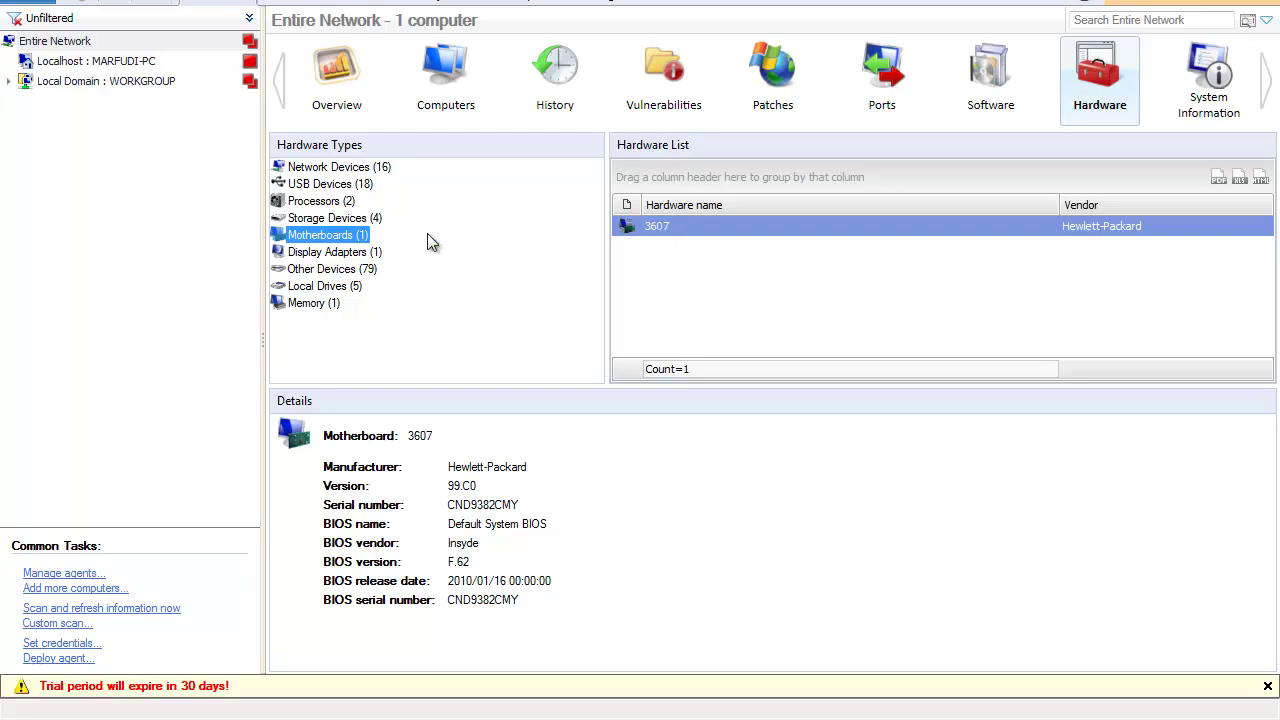
pyautogui.click(357, 258)
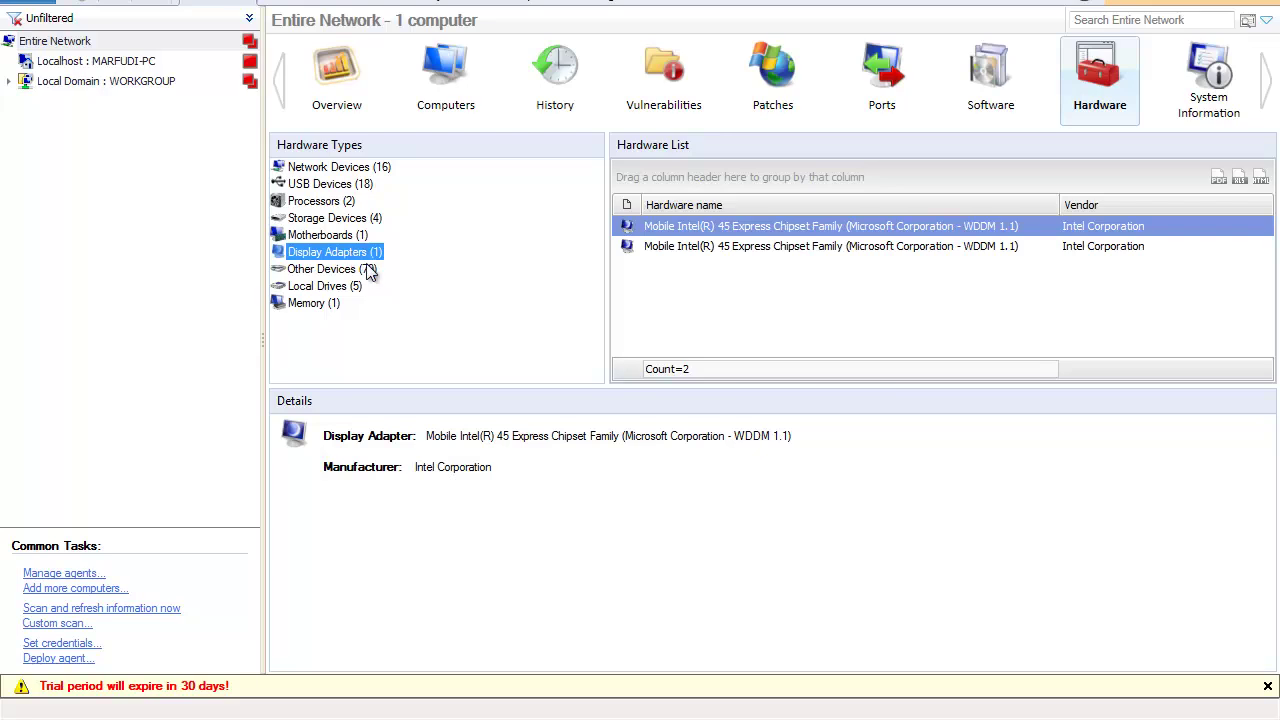
pyautogui.click(350, 290)
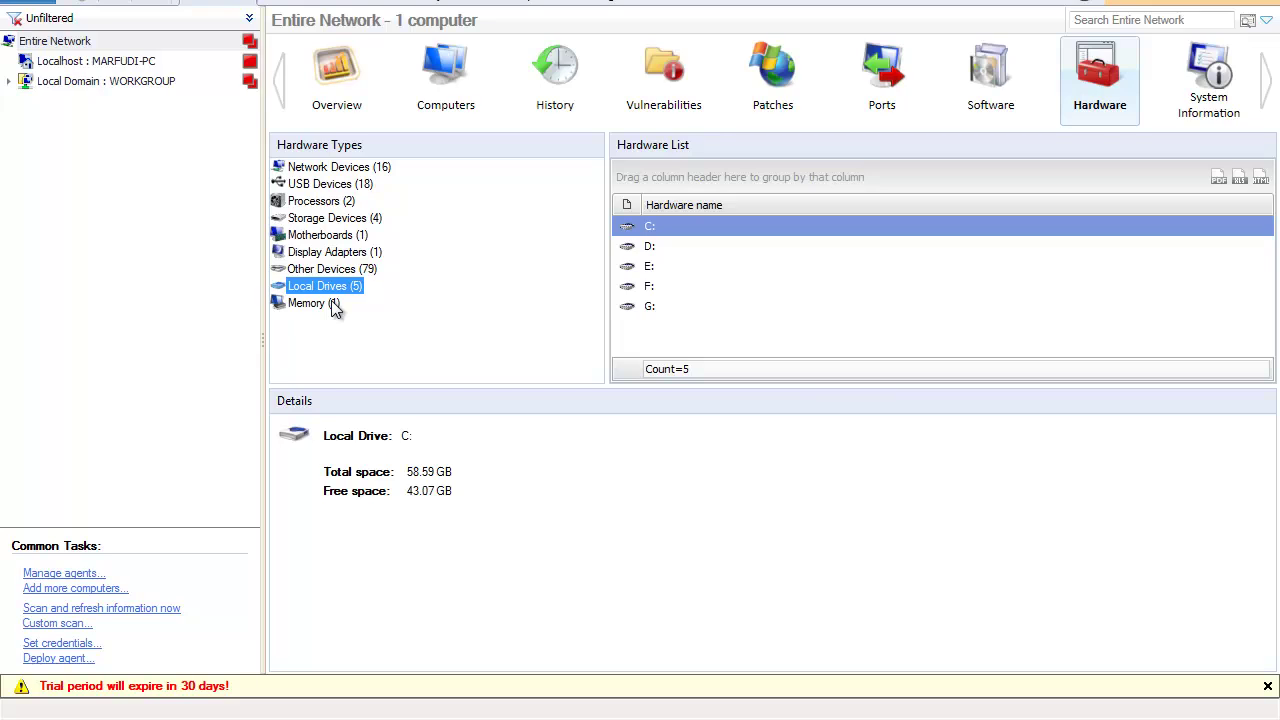
pyautogui.click(333, 305)
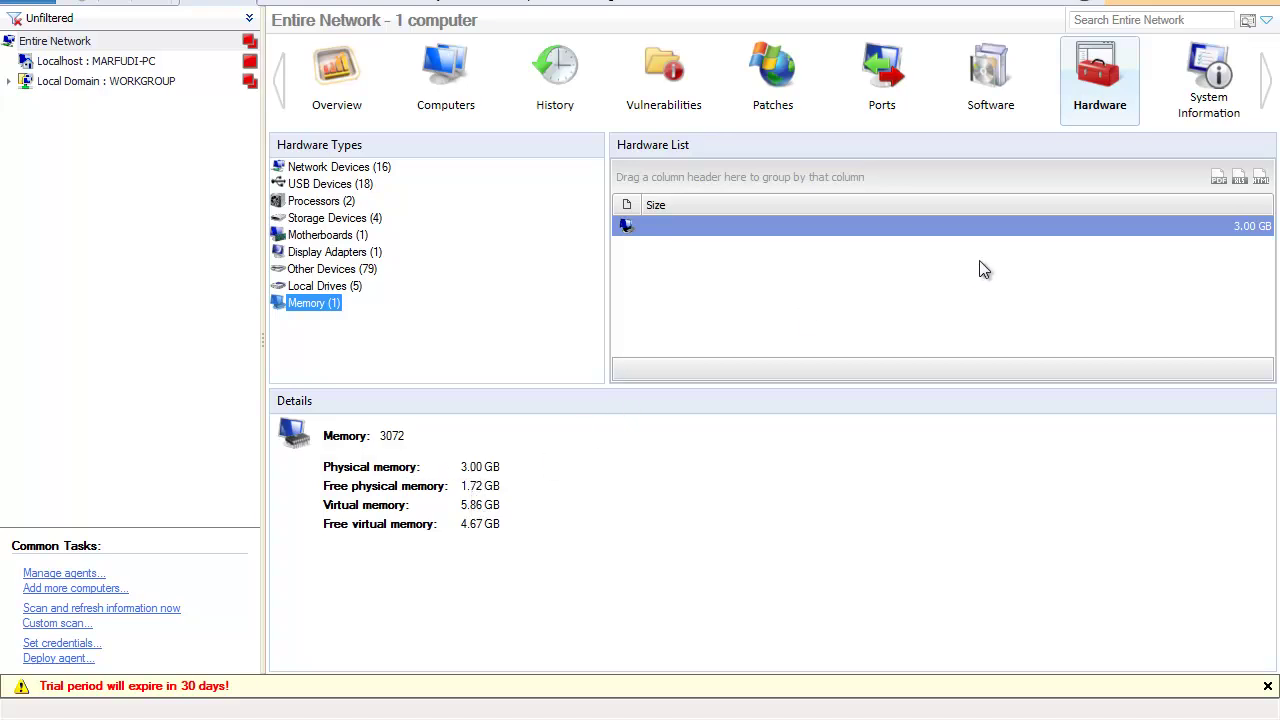
# Examine the system information for shares, services, processes, logged on users and users
pyautogui.click(1206, 100)
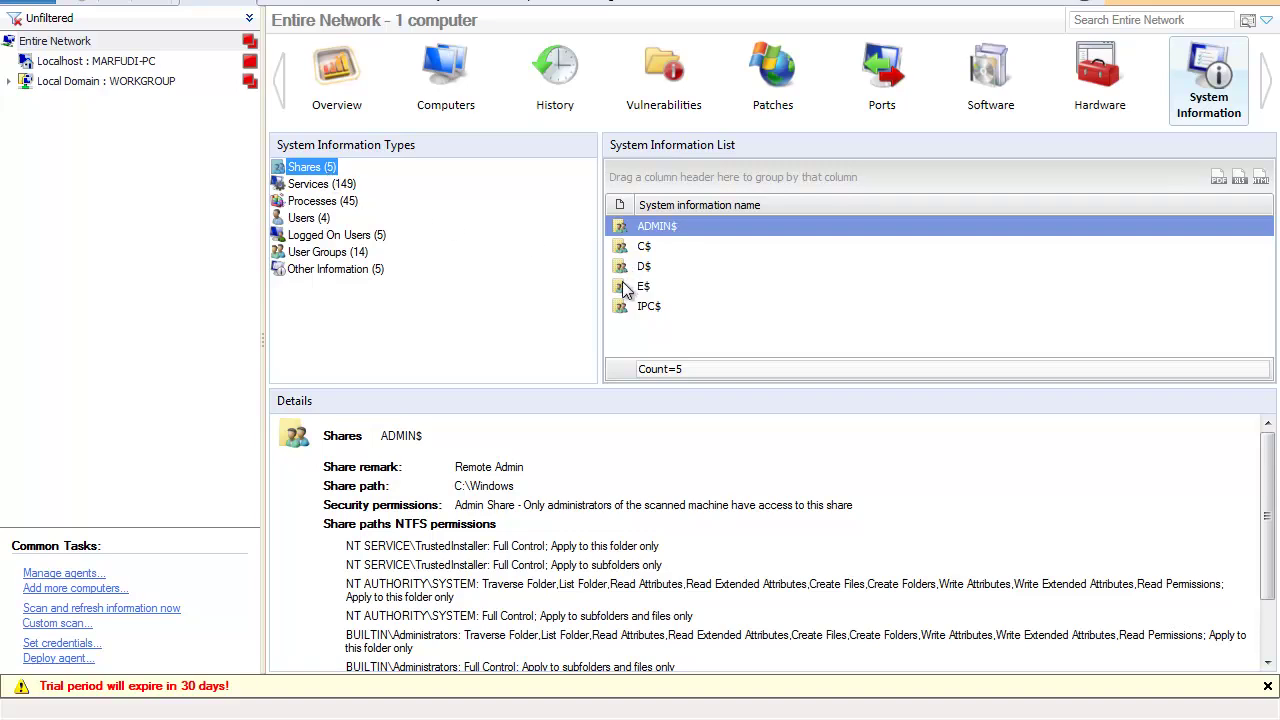
pyautogui.click(338, 189)
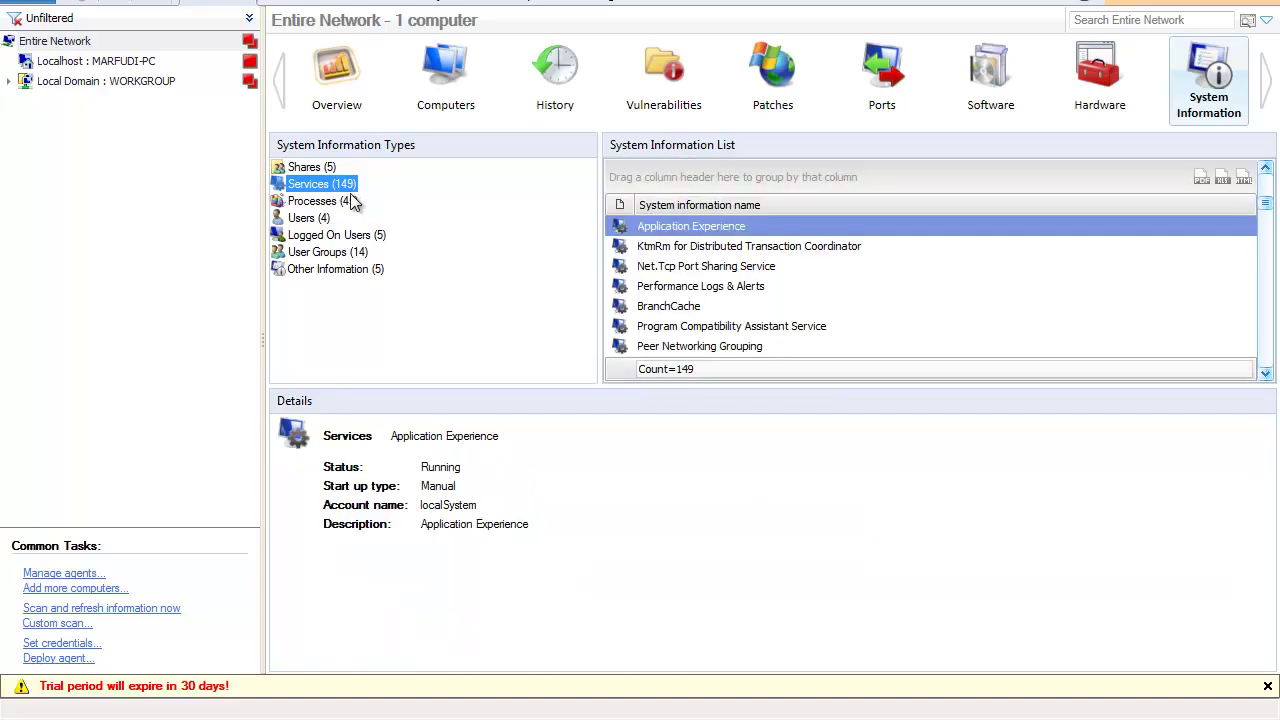
pyautogui.click(351, 203)
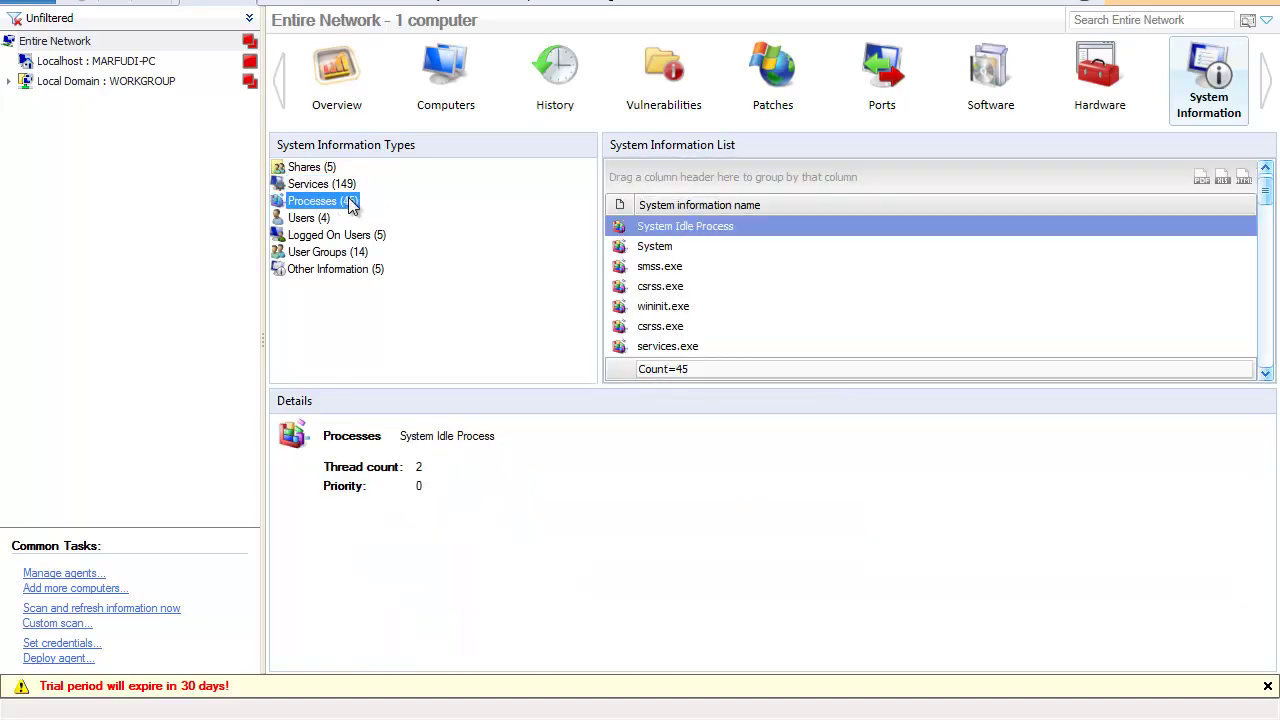
pyautogui.click(350, 238)
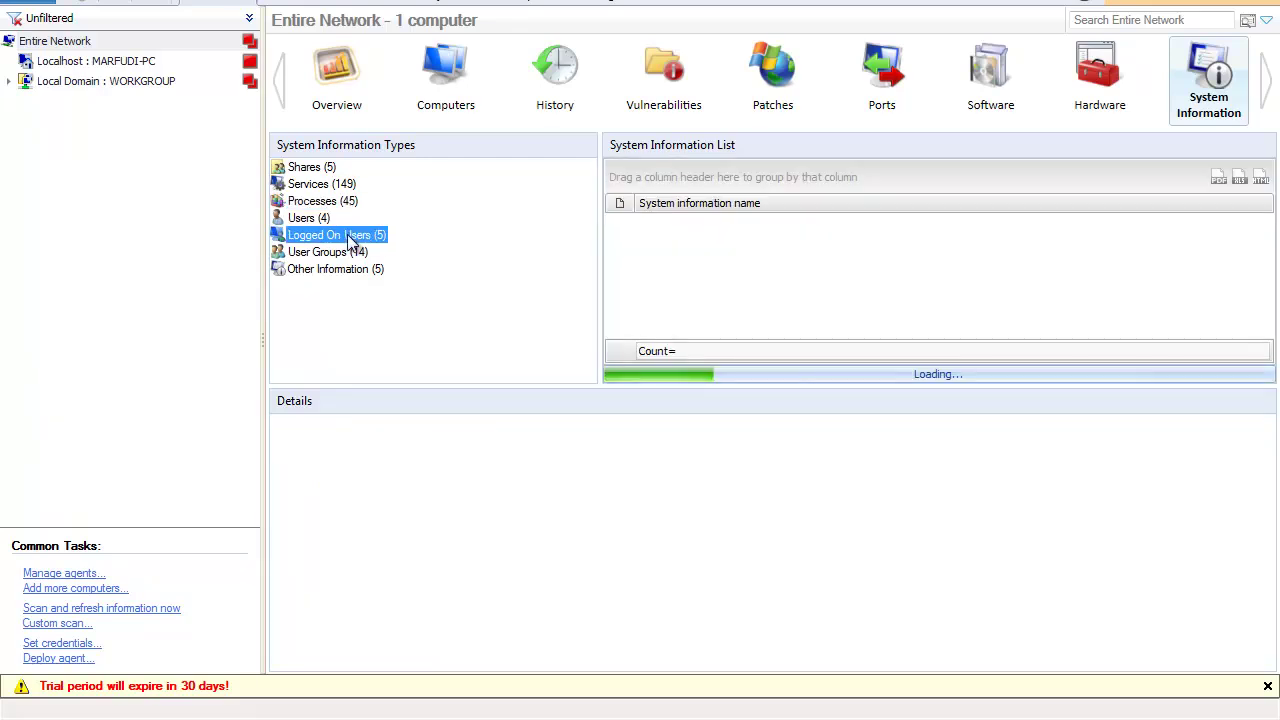
pyautogui.click(322, 219)
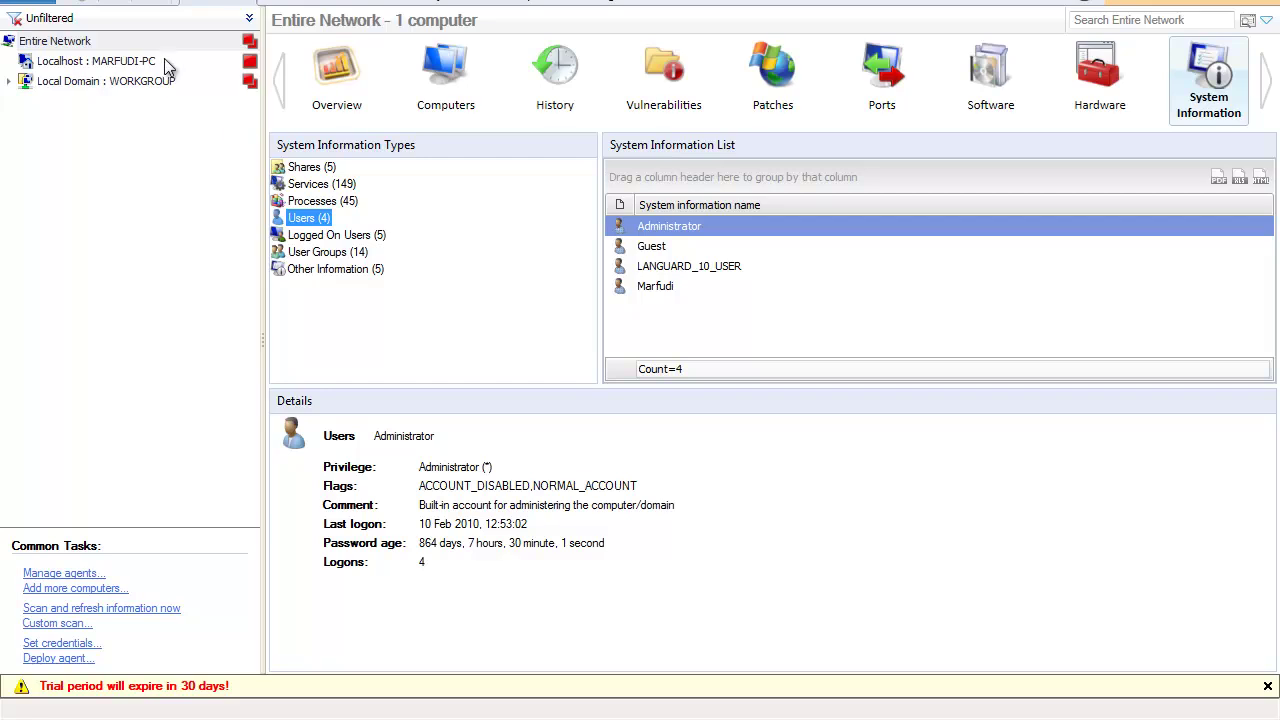
# Return to the welcome page and open Manage Agents to review the computers' agent status
pyautogui.hotkey('alt', 'Left')
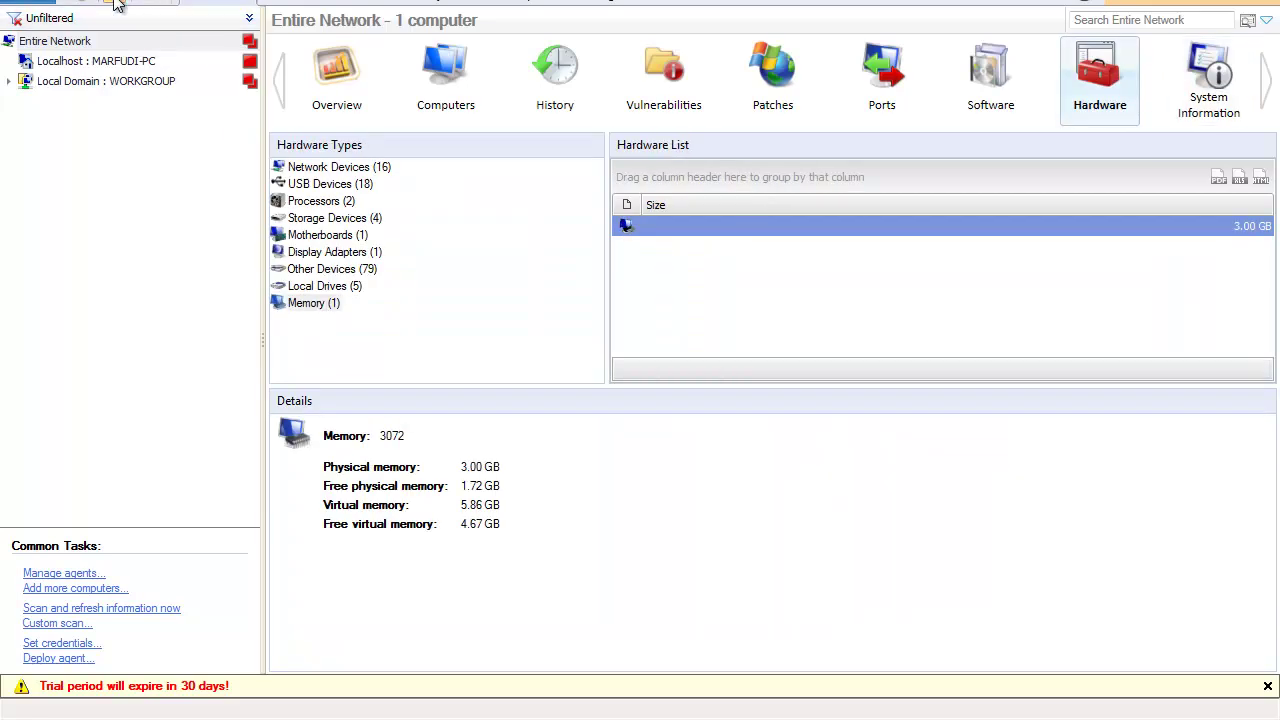
pyautogui.click(80, 3)
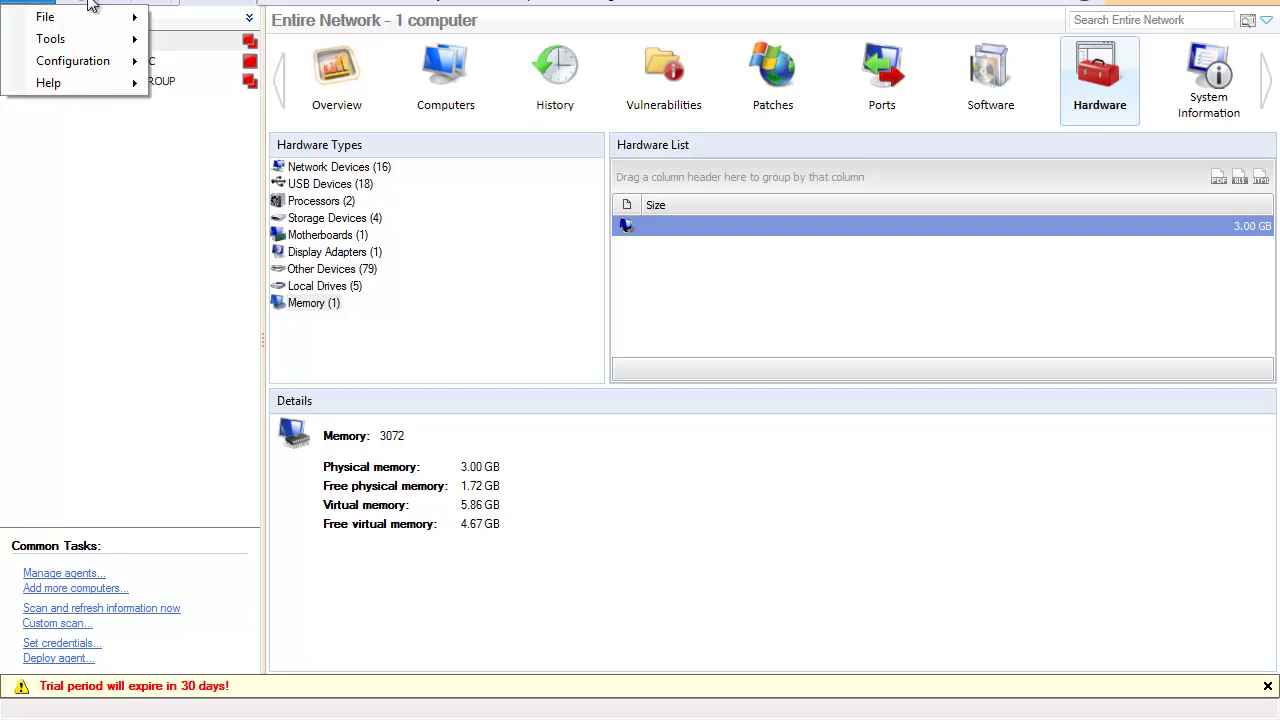
pyautogui.click(84, 4)
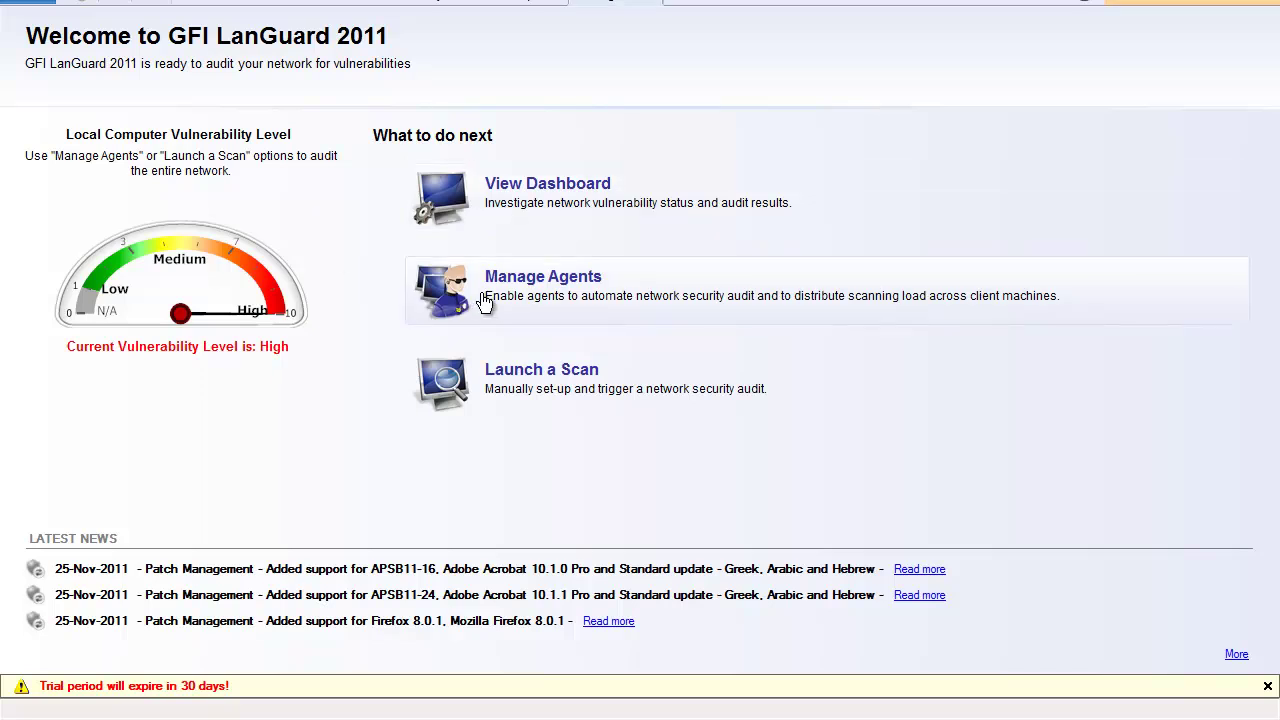
pyautogui.click(484, 303)
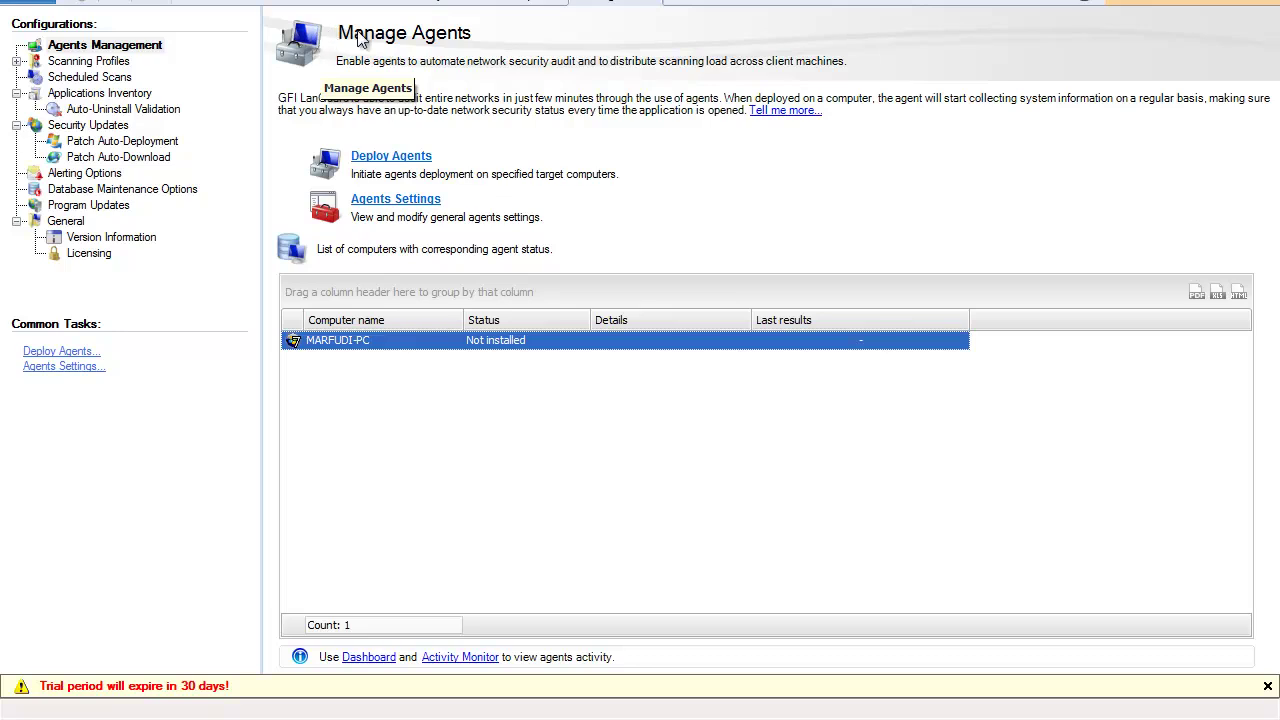
# Return to the welcome page and open the setup for launching a new scan
pyautogui.click(115, 4)
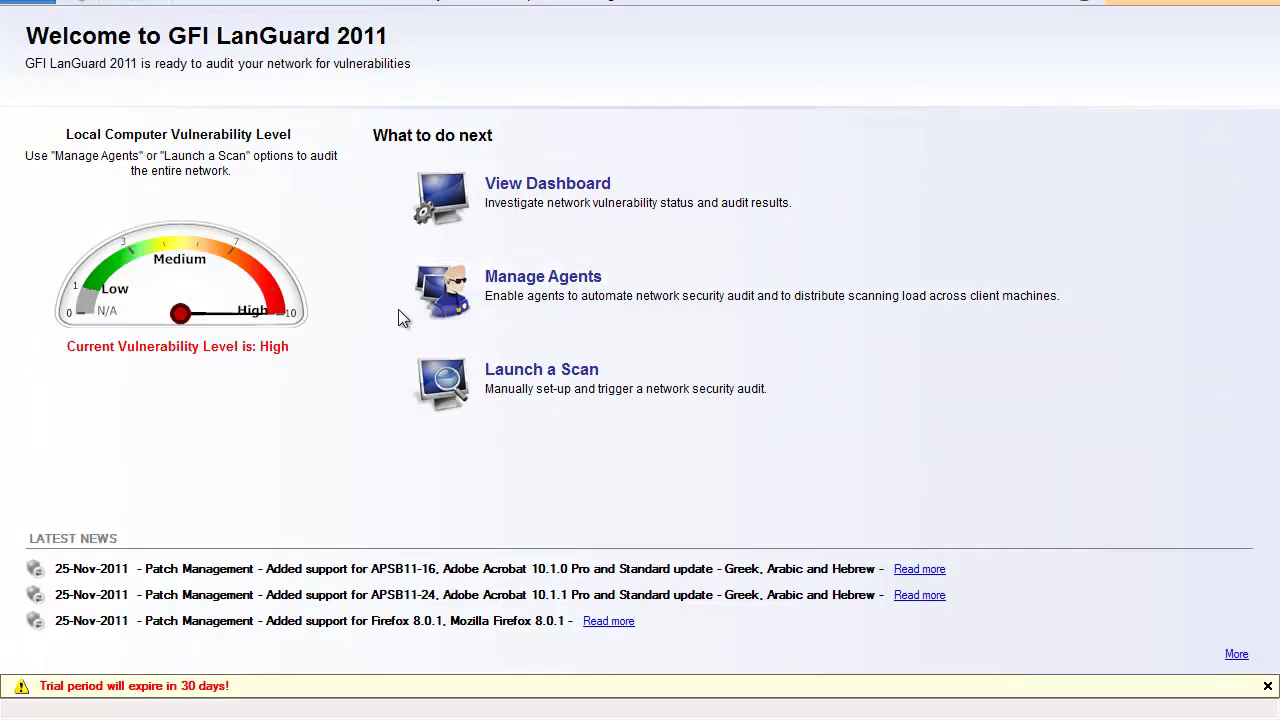
pyautogui.click(452, 380)
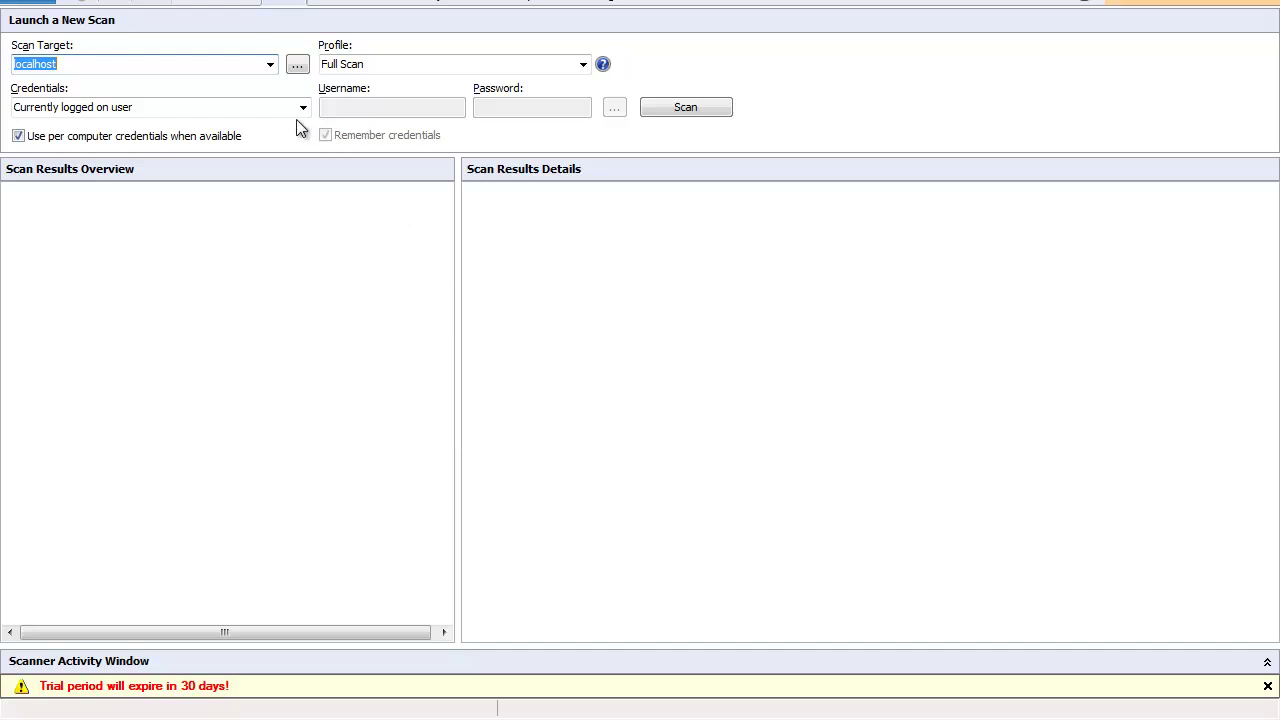
# Reopen the new scan setup from the welcome page, and review the Remediation Center and Remediation Jobs
pyautogui.click(118, 5)
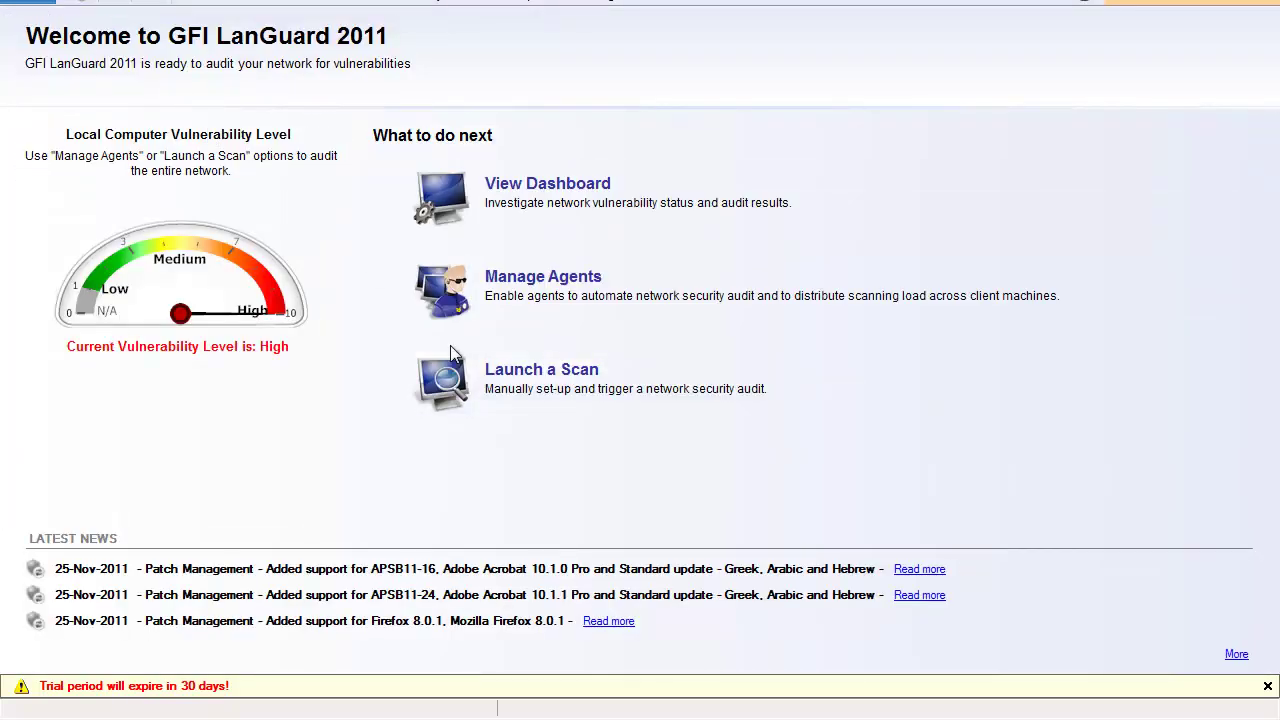
pyautogui.click(519, 392)
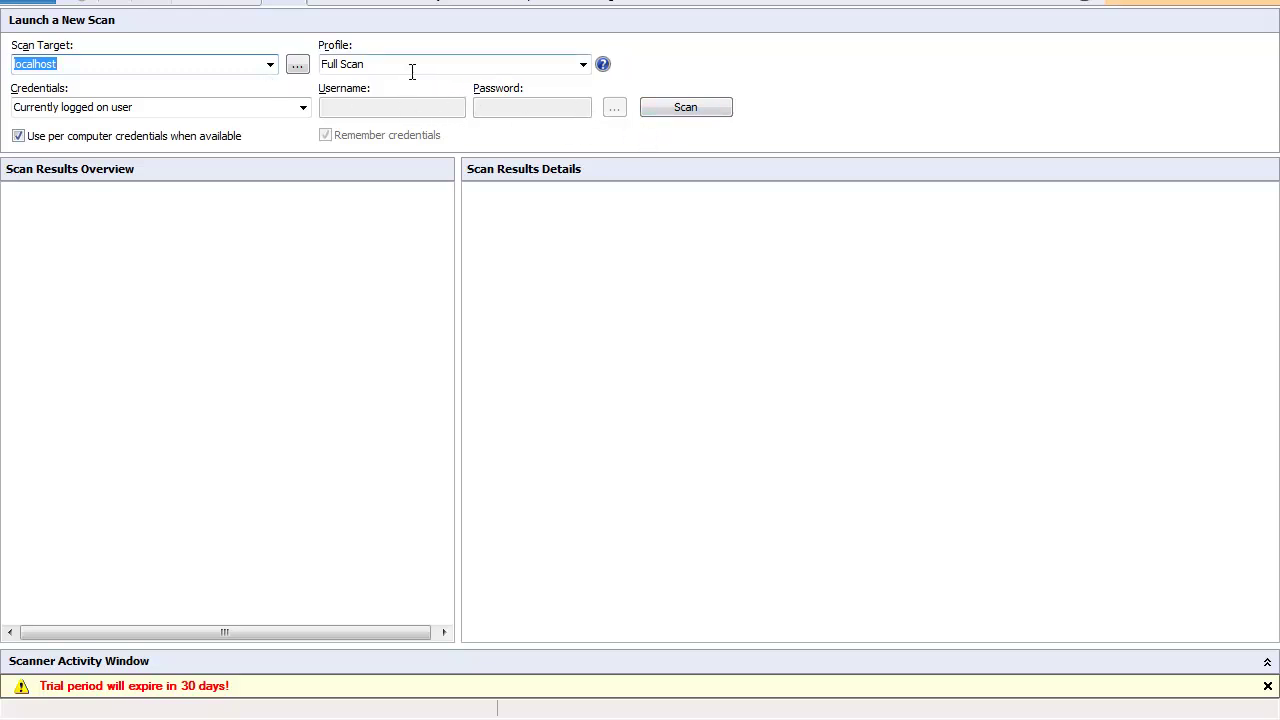
pyautogui.click(353, 4)
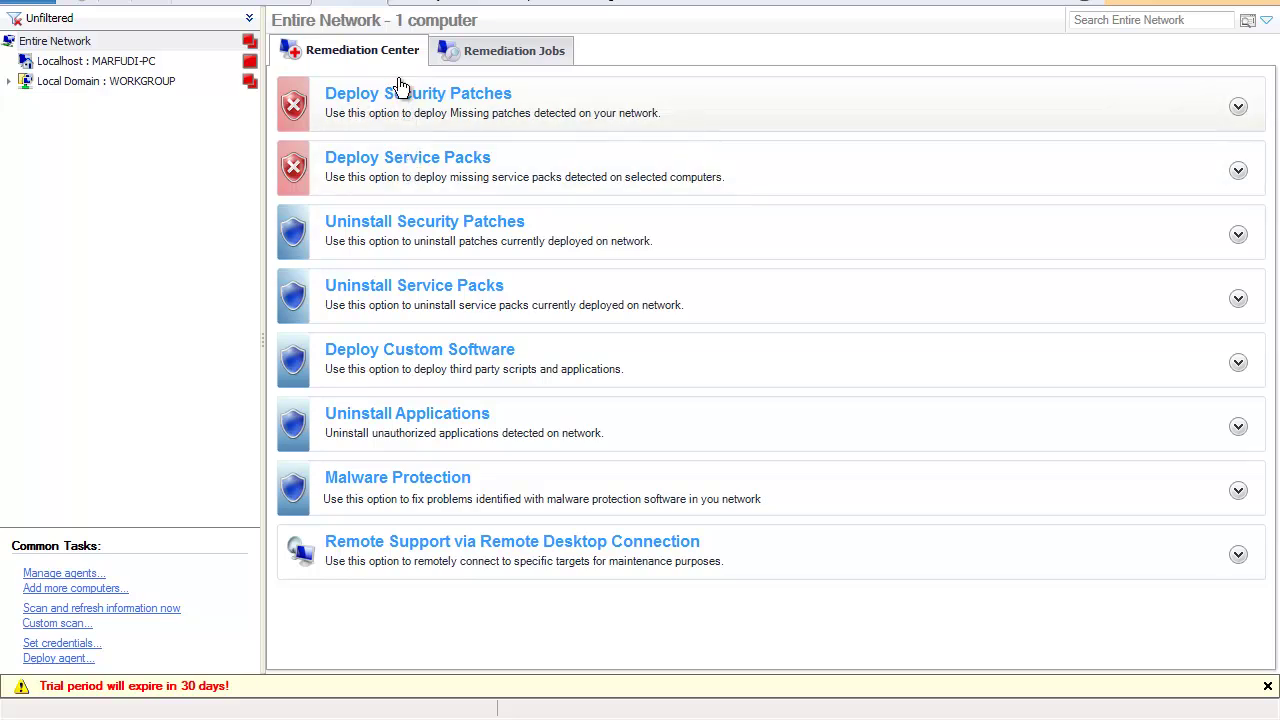
pyautogui.click(474, 55)
pyautogui.click(364, 51)
# Examine the activity monitor's security scans, security updates download, remediation operations and product updates activity
pyautogui.click(437, 2)
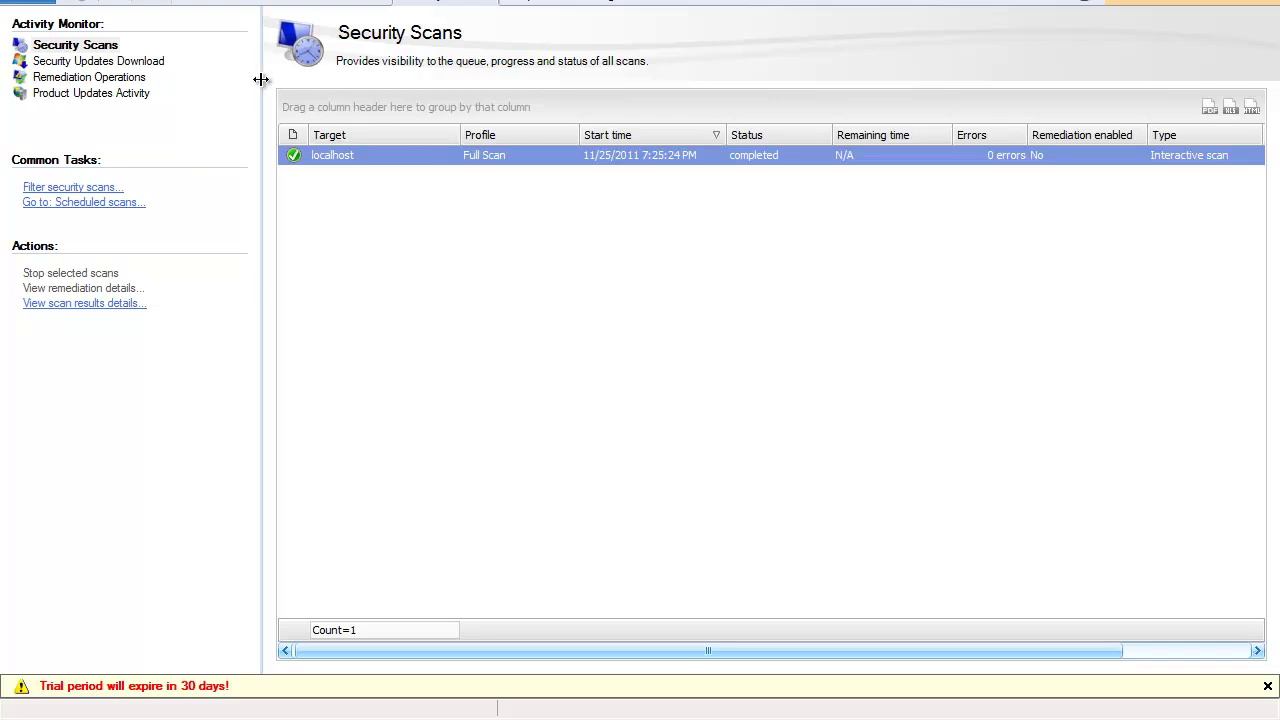
pyautogui.click(104, 48)
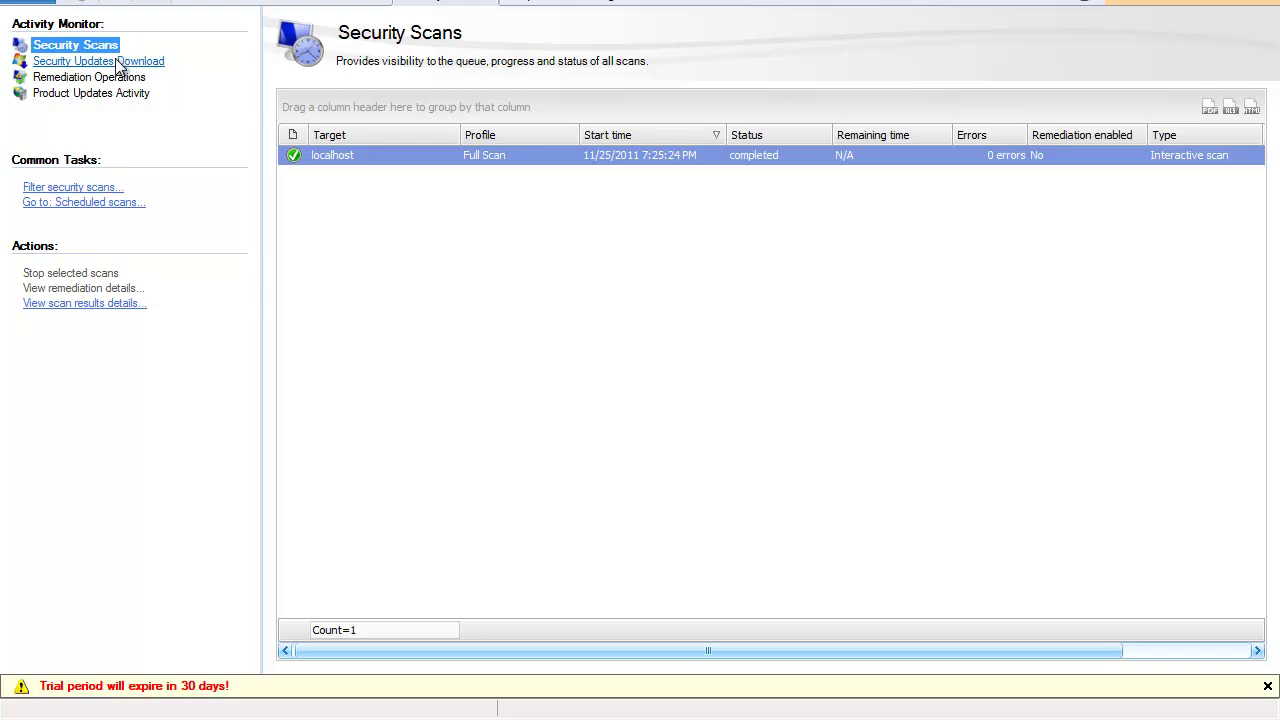
pyautogui.click(118, 63)
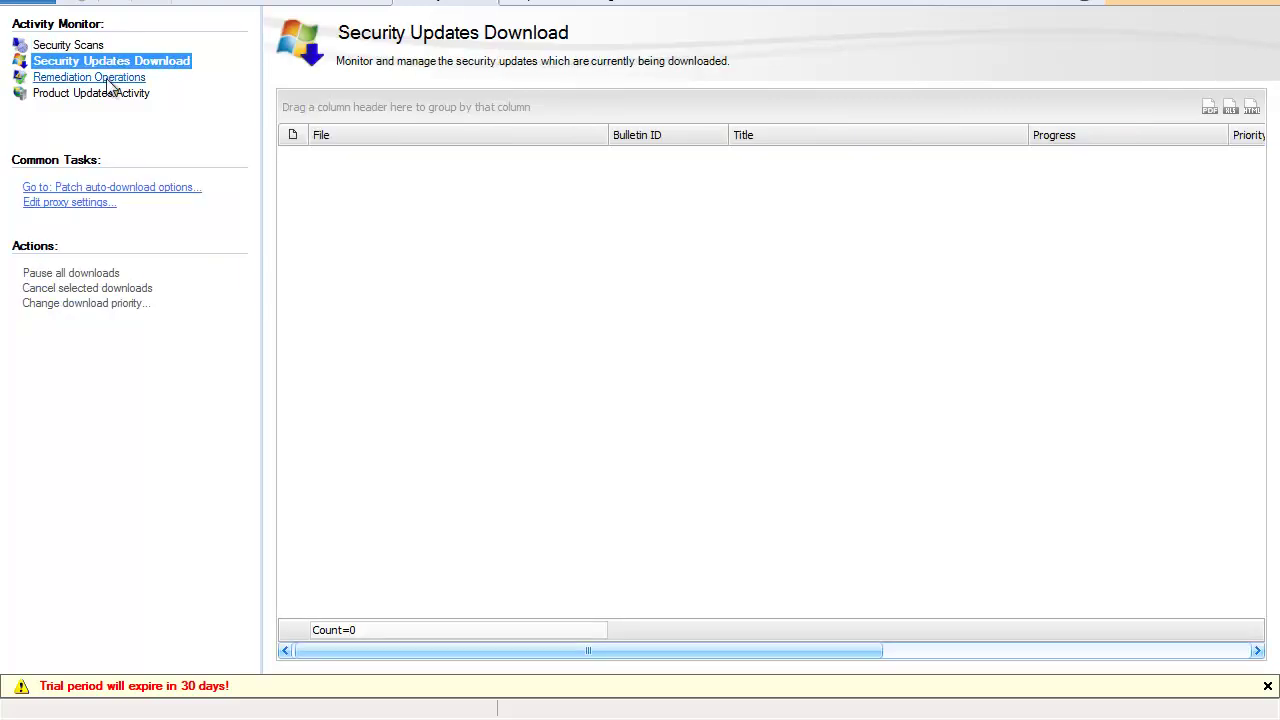
pyautogui.click(112, 80)
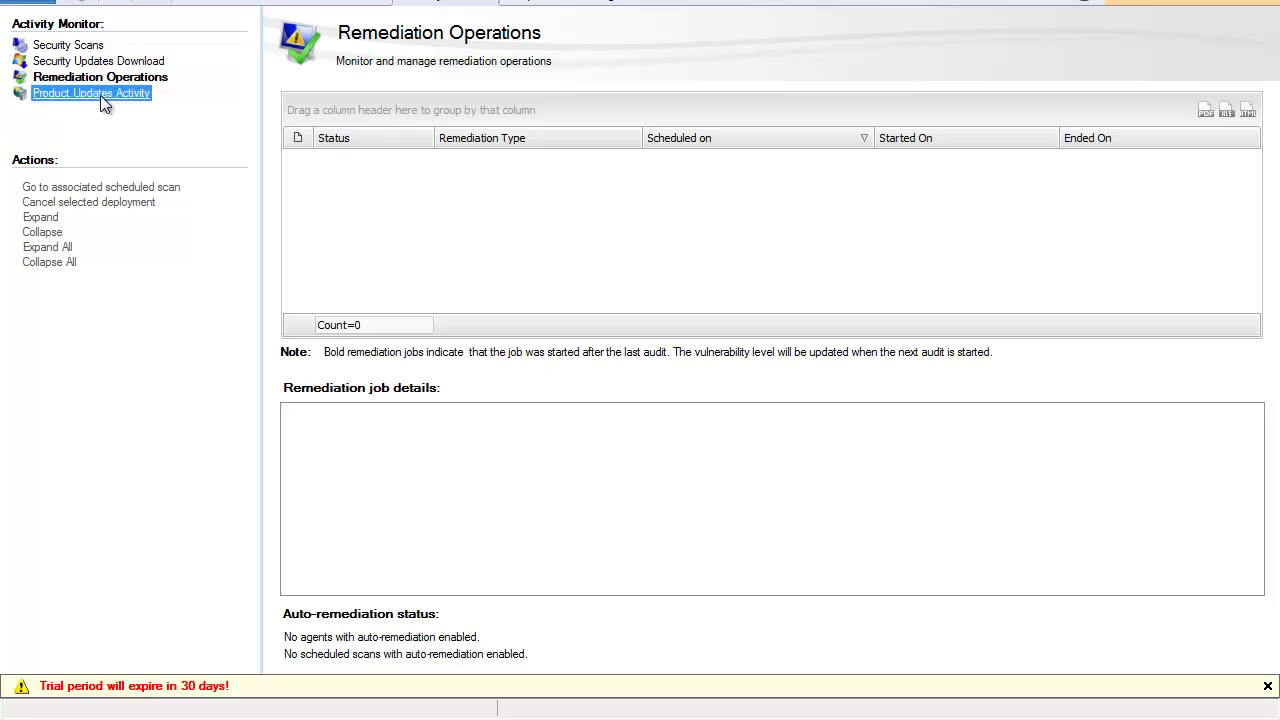
pyautogui.click(101, 96)
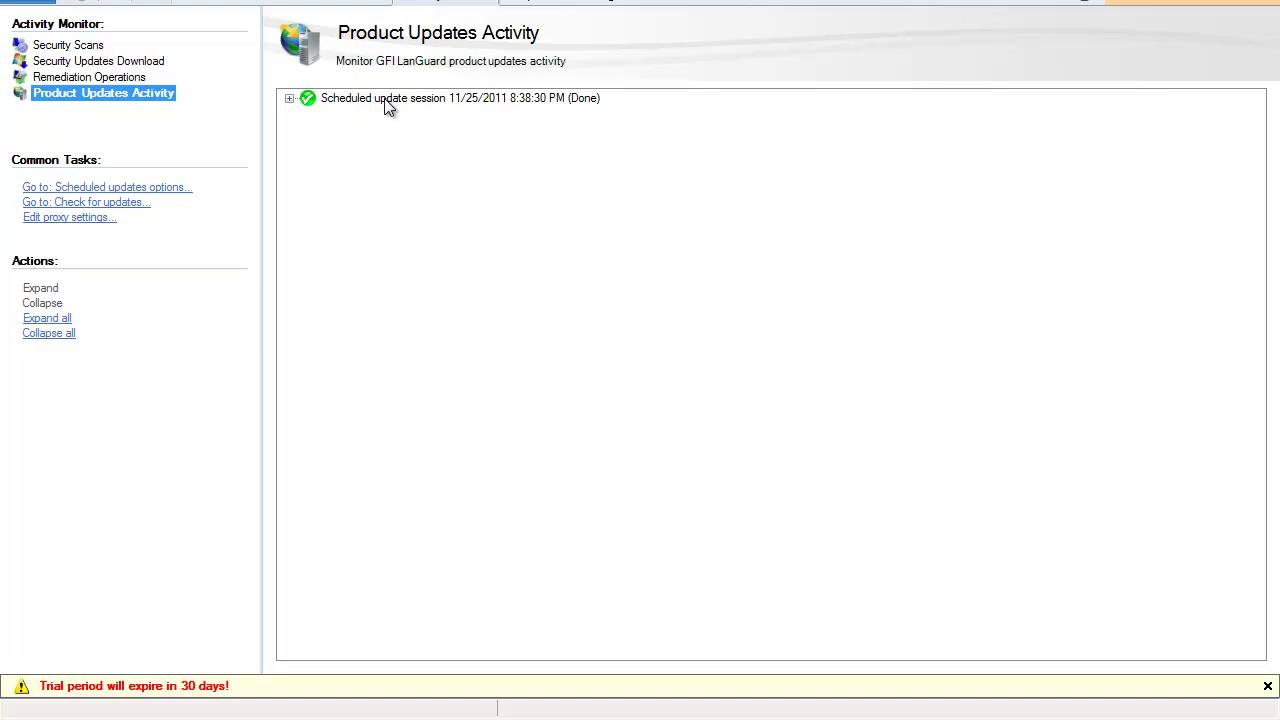
# Examine the General Reports overview and read through the Network Security Overview report's description and sample charts
pyautogui.click(535, 8)
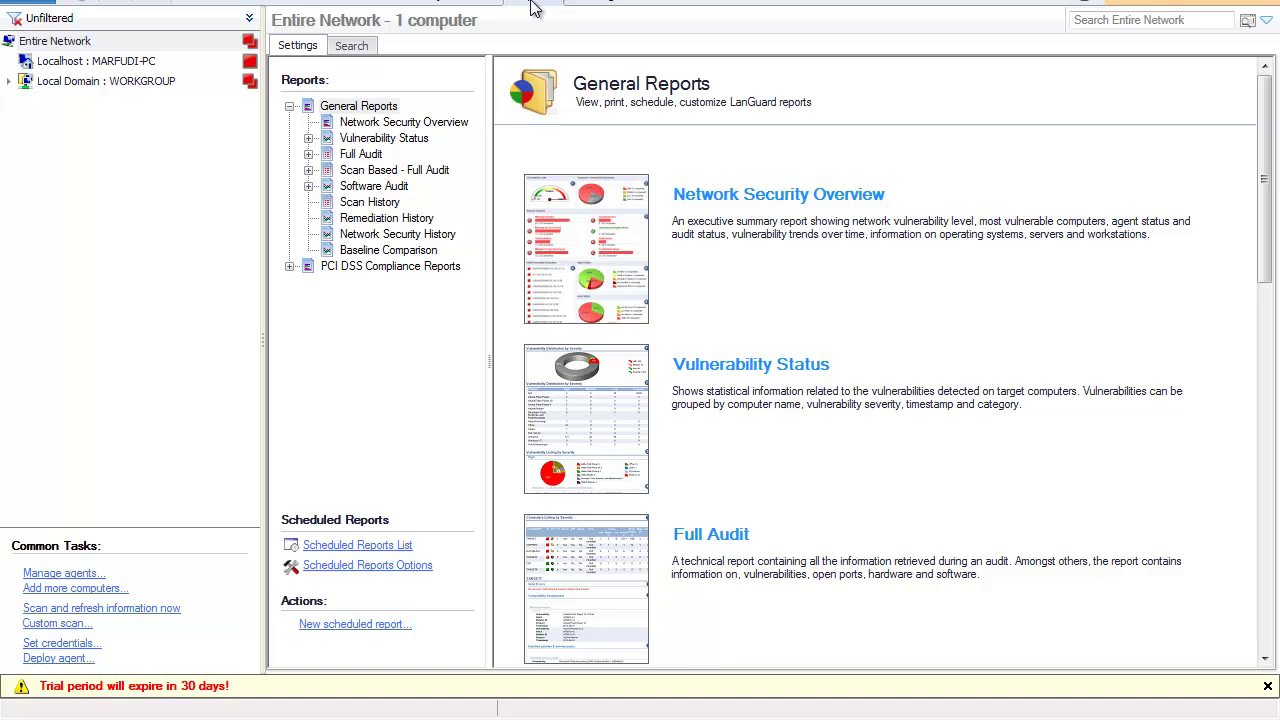
pyautogui.click(385, 106)
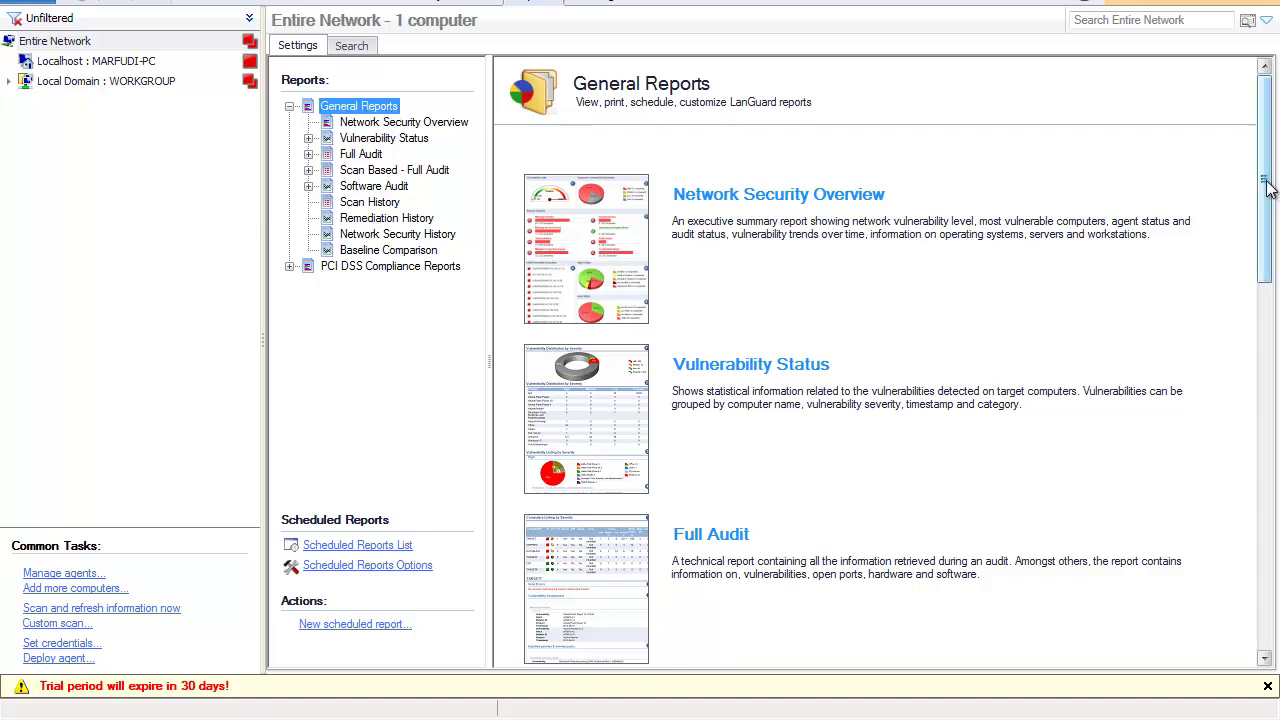
pyautogui.moveTo(1268, 190)
pyautogui.mouseDown()
pyautogui.moveTo(1268, 540)
pyautogui.moveTo(1268, 190)
pyautogui.mouseUp()
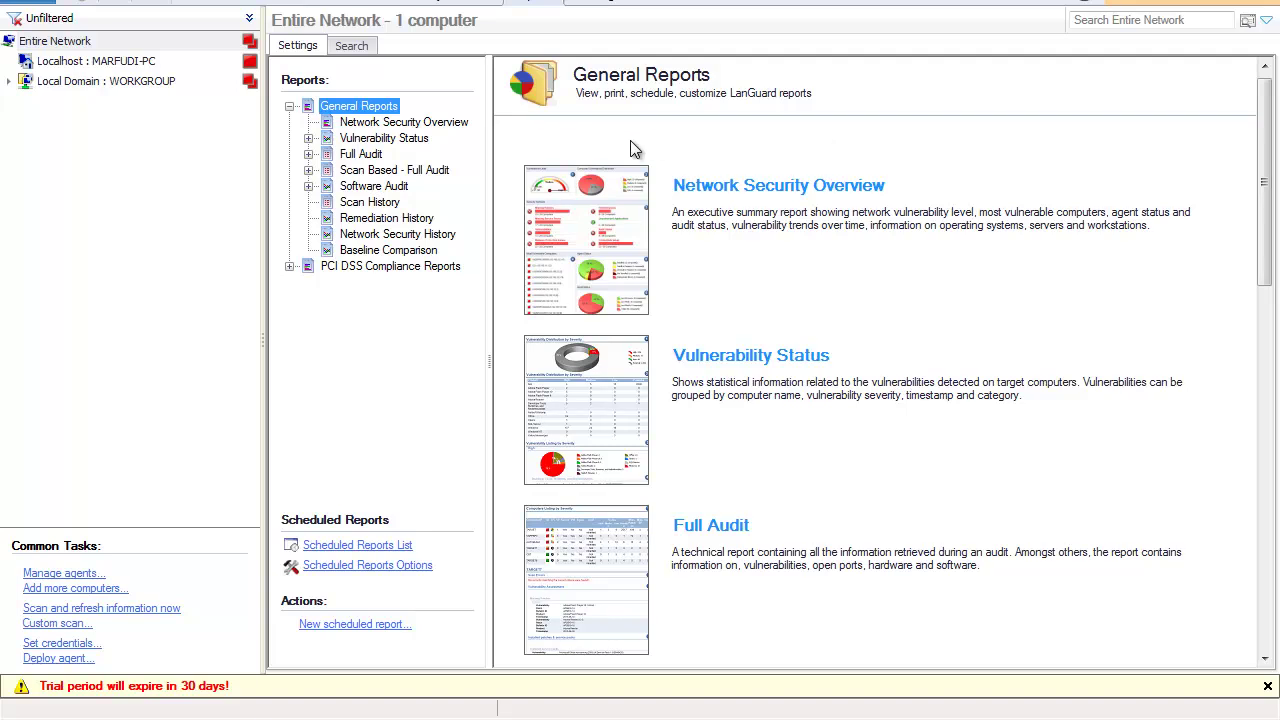
pyautogui.click(381, 127)
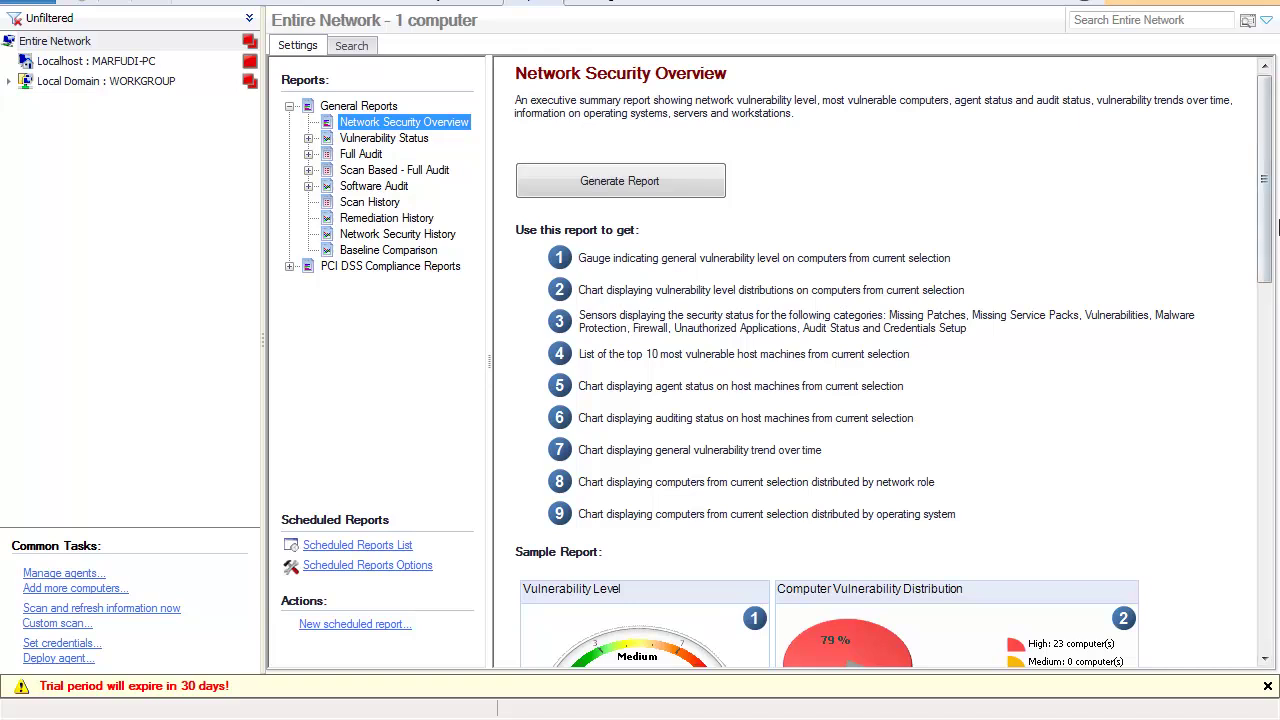
pyautogui.moveTo(1268, 231); pyautogui.dragTo(1273, 393)
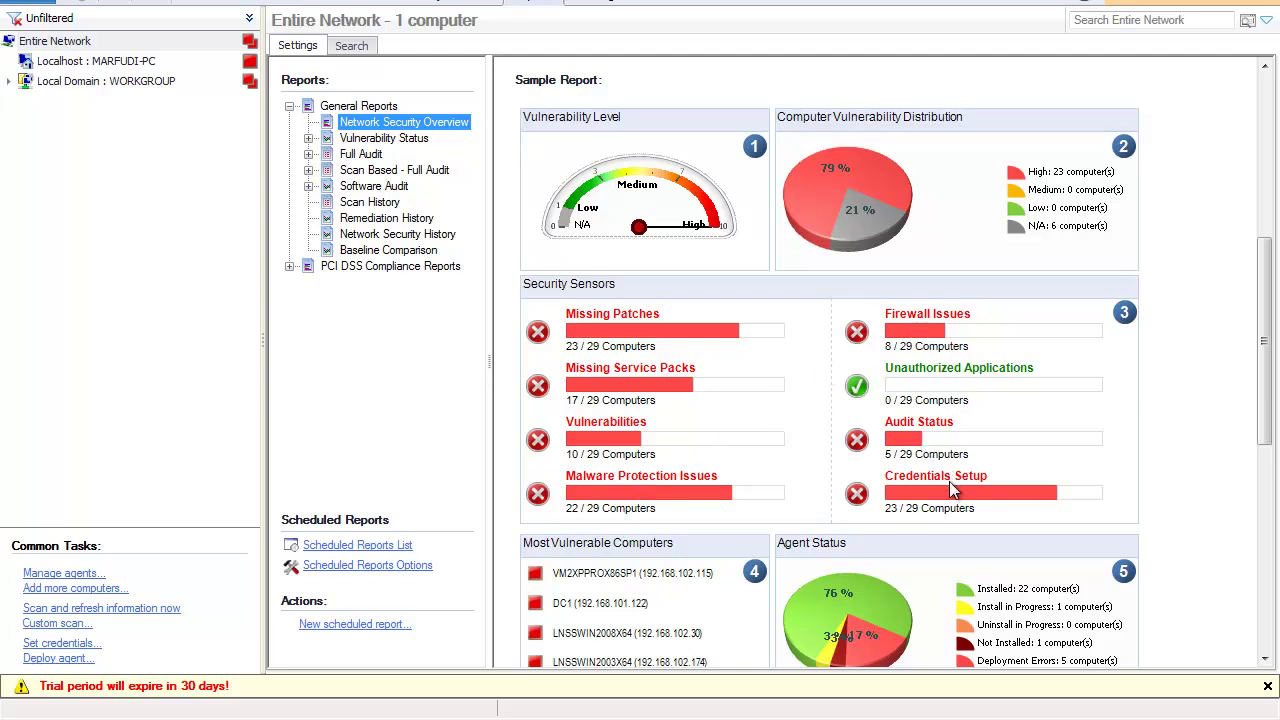
pyautogui.moveTo(1268, 402); pyautogui.dragTo(1267, 612)
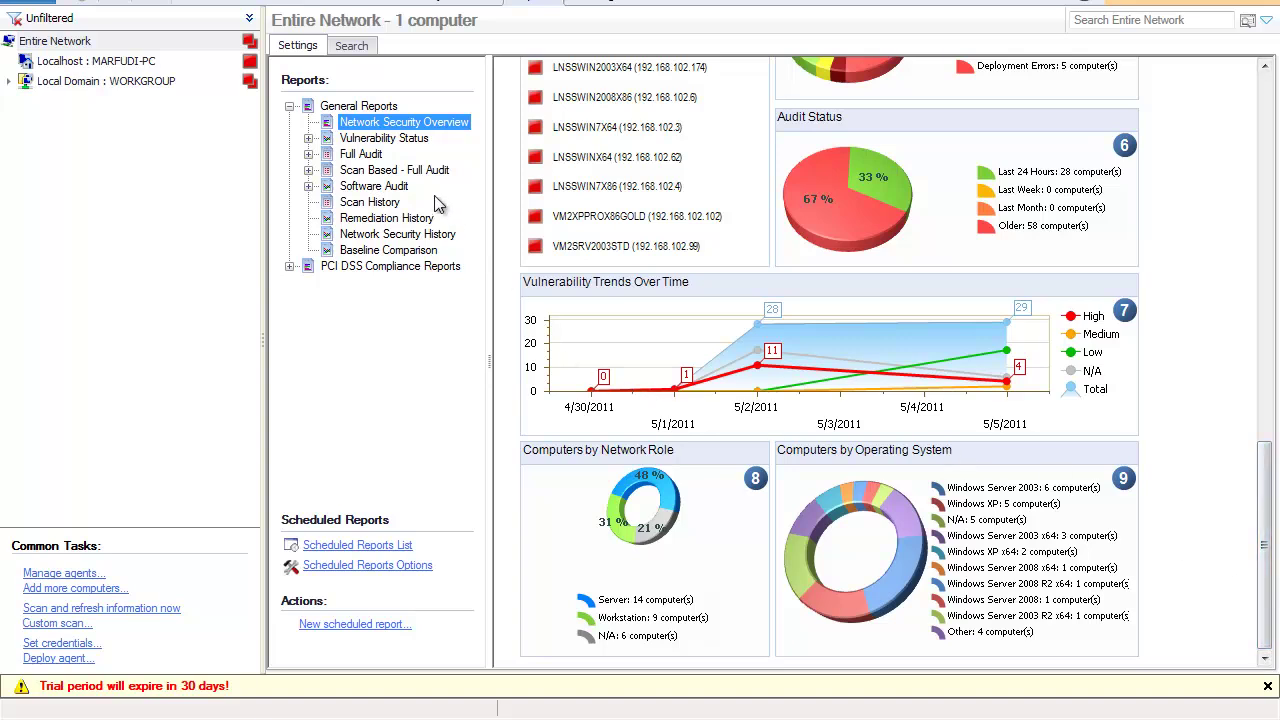
# Review the remaining general report descriptions, from Vulnerability Status to Baseline Comparison, and the PCI DSS Compliance Reports
pyautogui.click(396, 140)
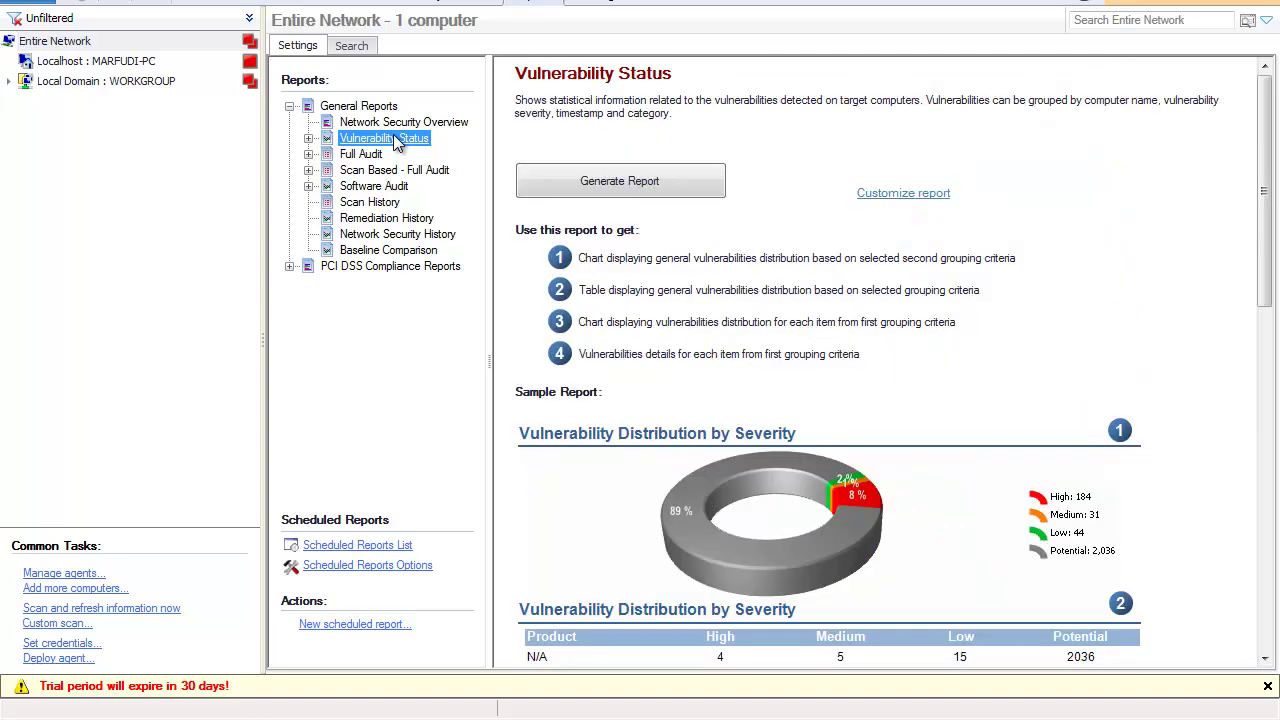
pyautogui.click(375, 158)
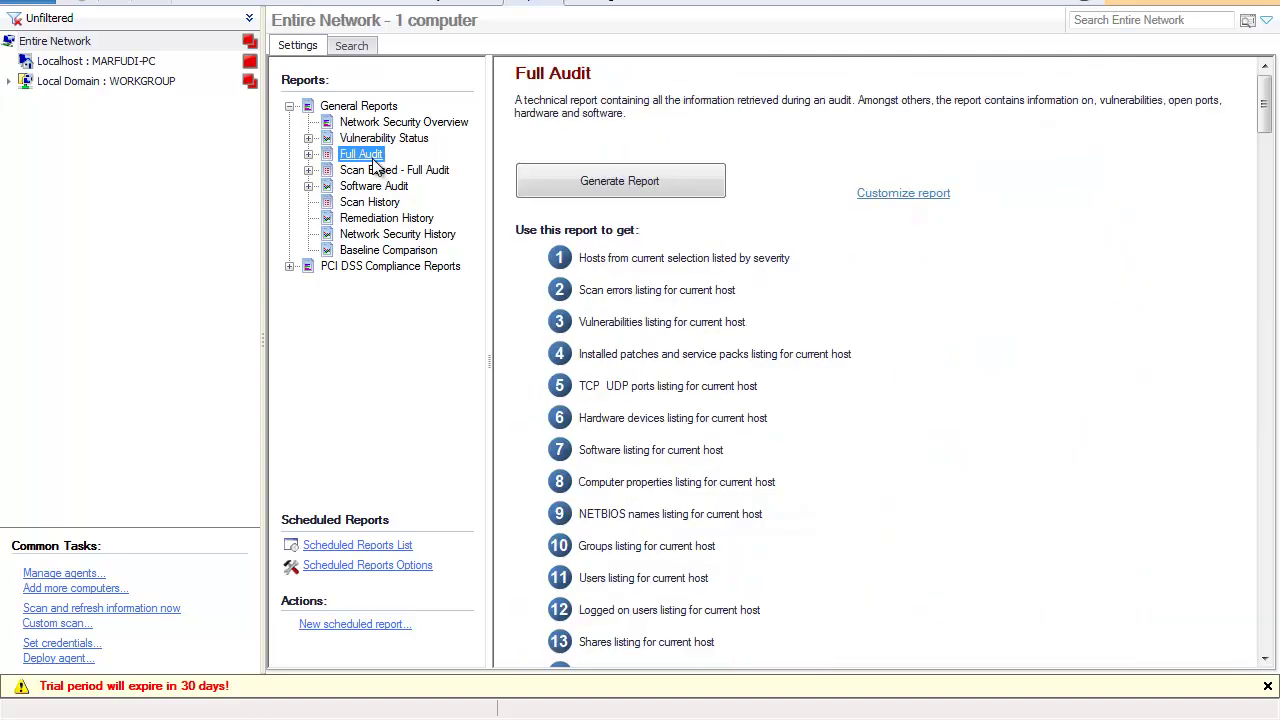
pyautogui.click(419, 171)
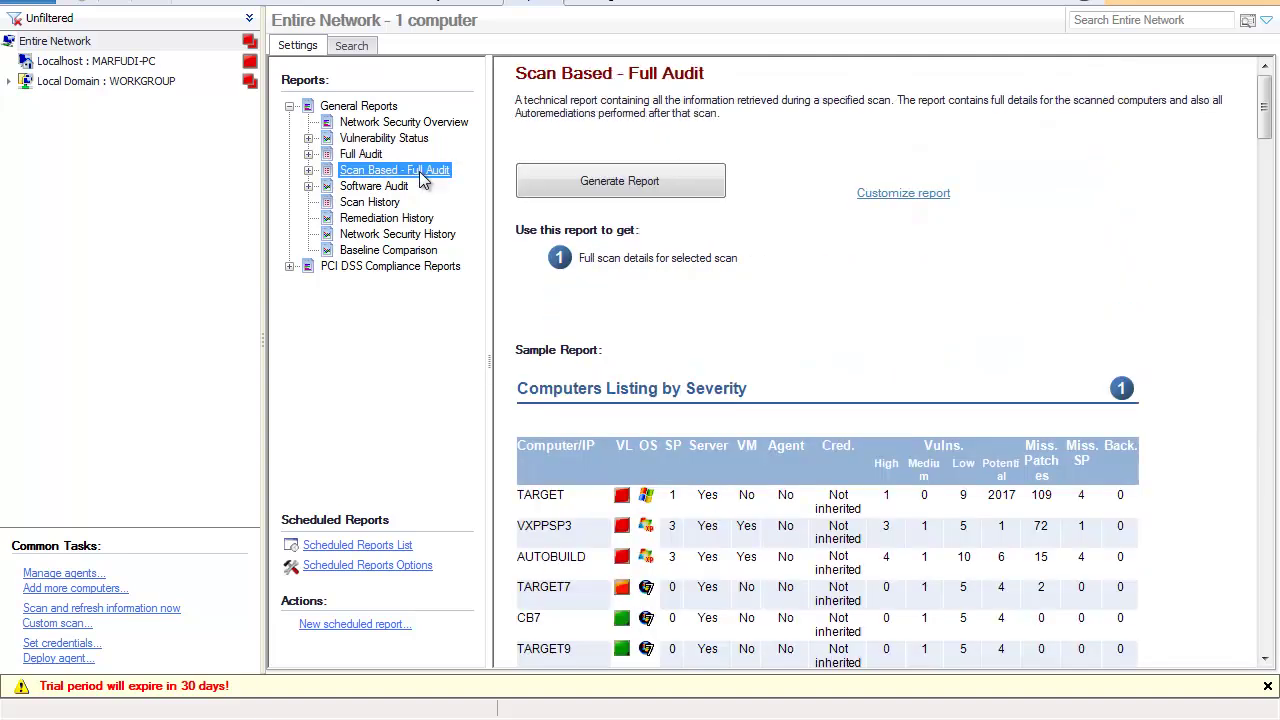
pyautogui.click(384, 188)
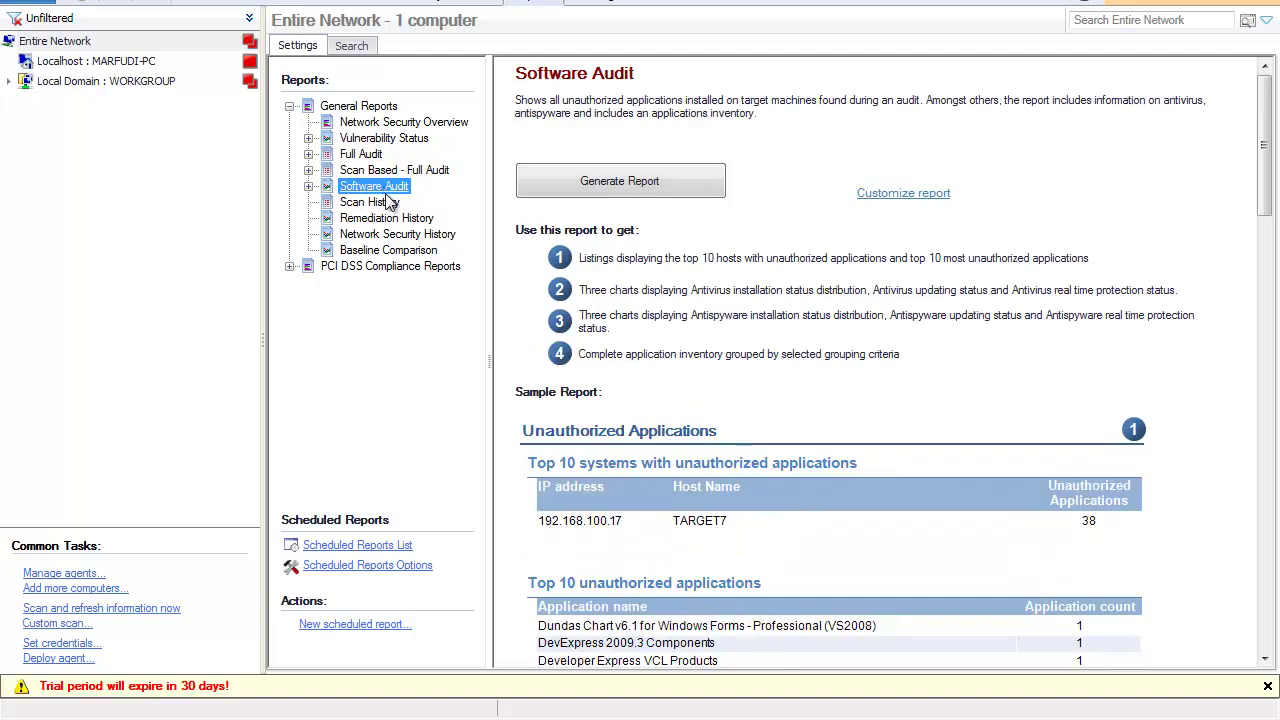
pyautogui.click(385, 205)
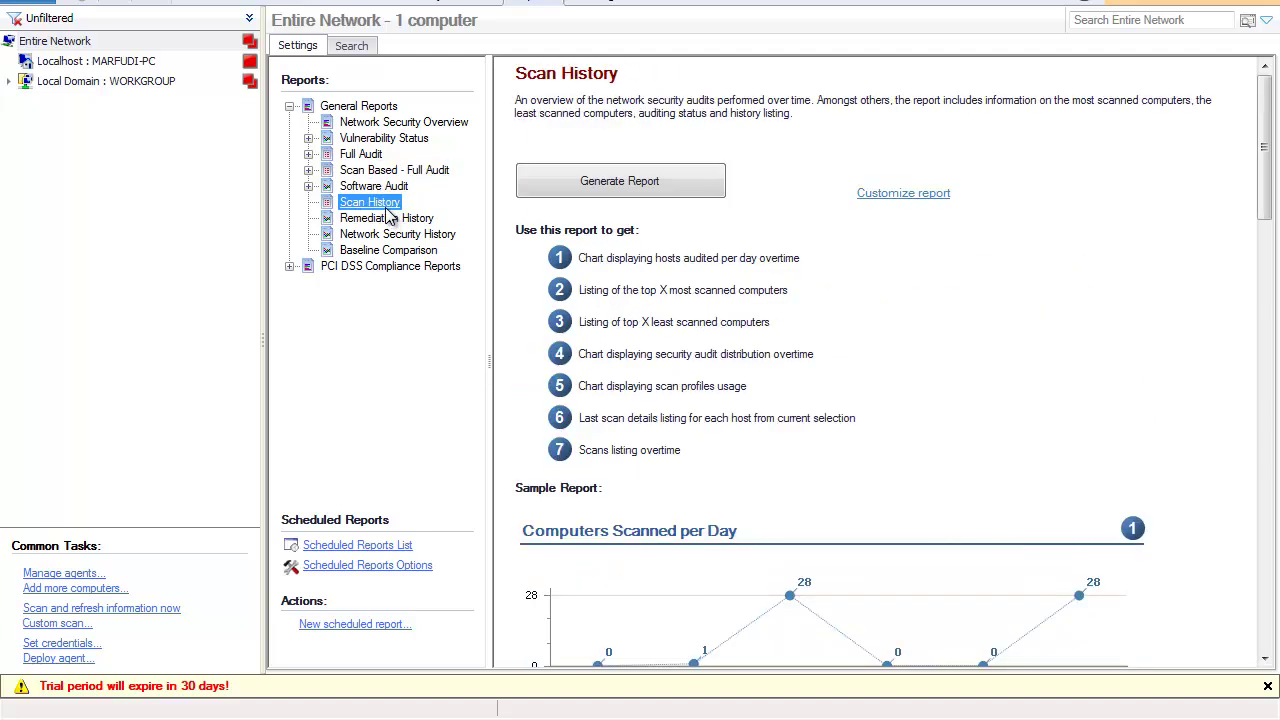
pyautogui.click(413, 222)
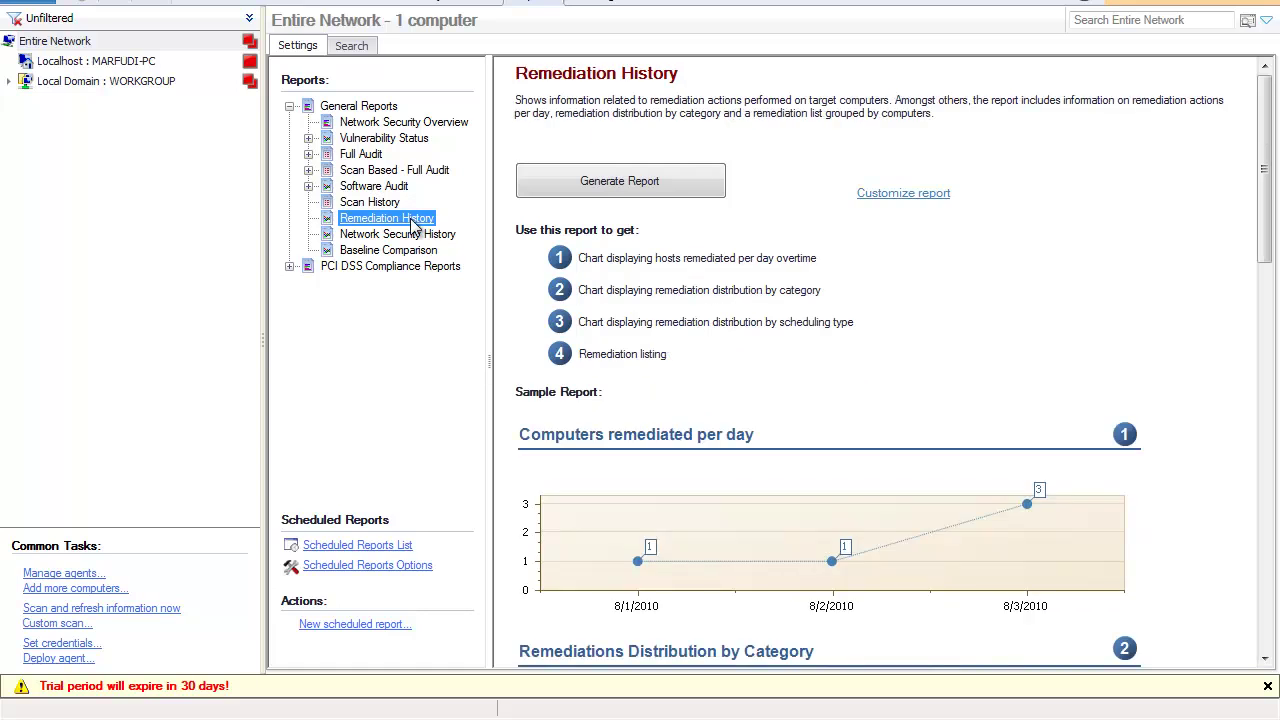
pyautogui.click(406, 238)
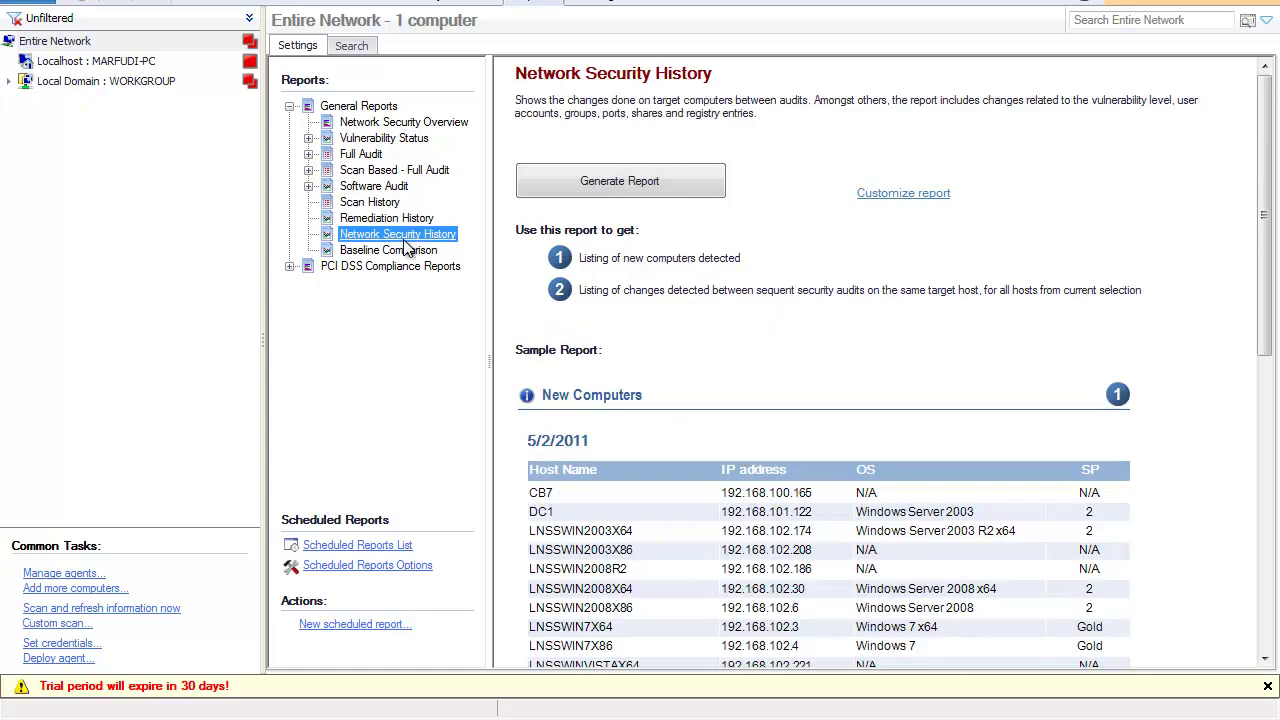
pyautogui.click(404, 252)
pyautogui.click(399, 268)
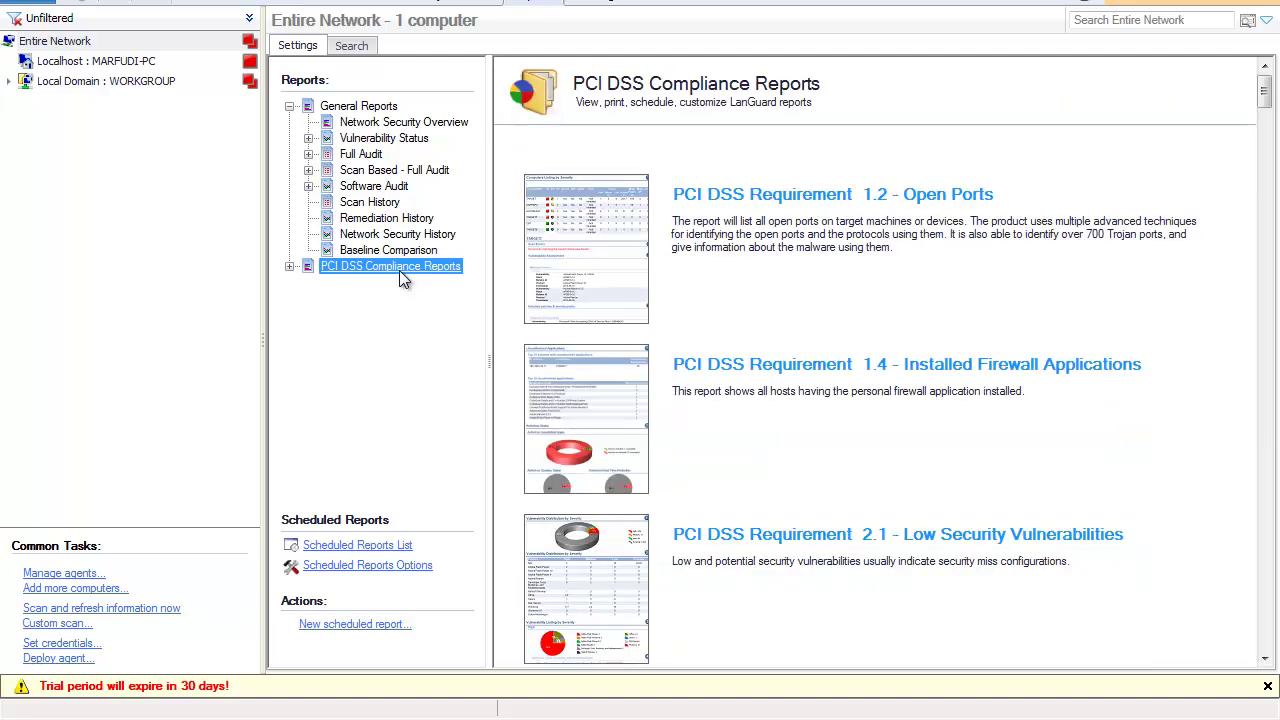
# View the agents management configuration and the DNS Lookup network tool
pyautogui.click(586, 4)
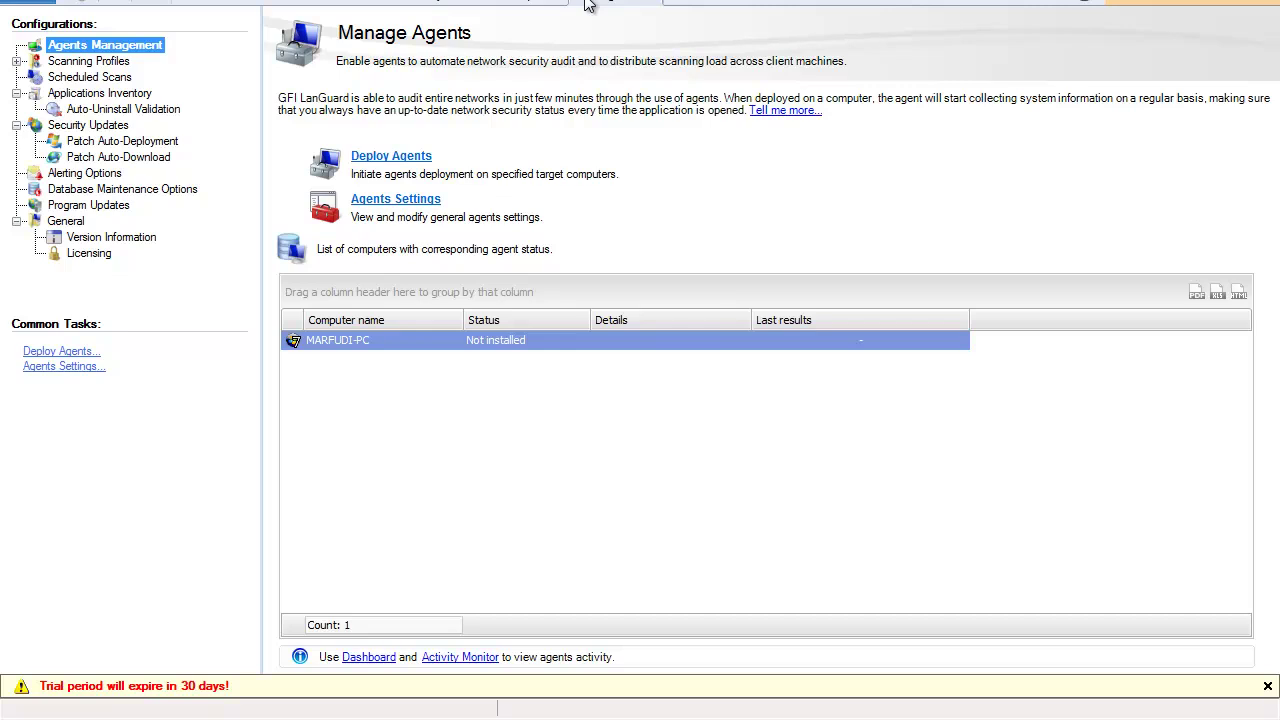
pyautogui.click(688, 2)
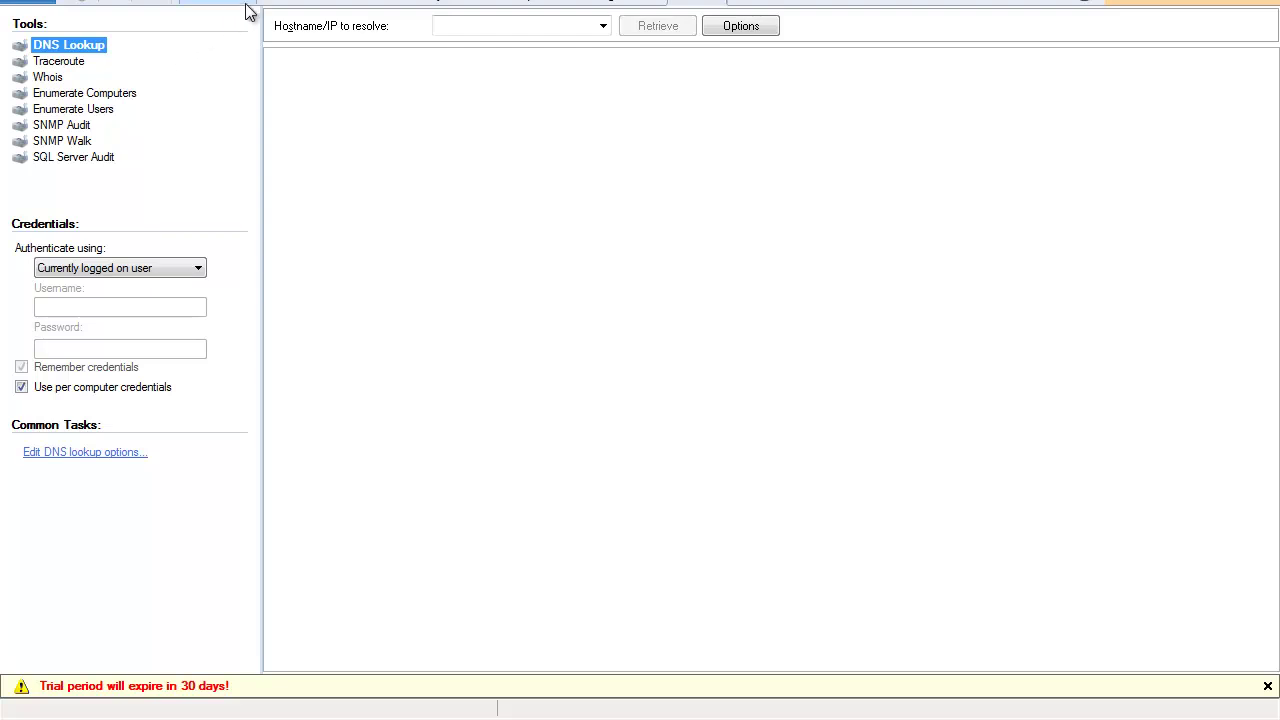
# Revisit the scan setup, the dashboard's hardware inventory, the Remediation Center, the activity monitor and the reports
pyautogui.click(281, 3)
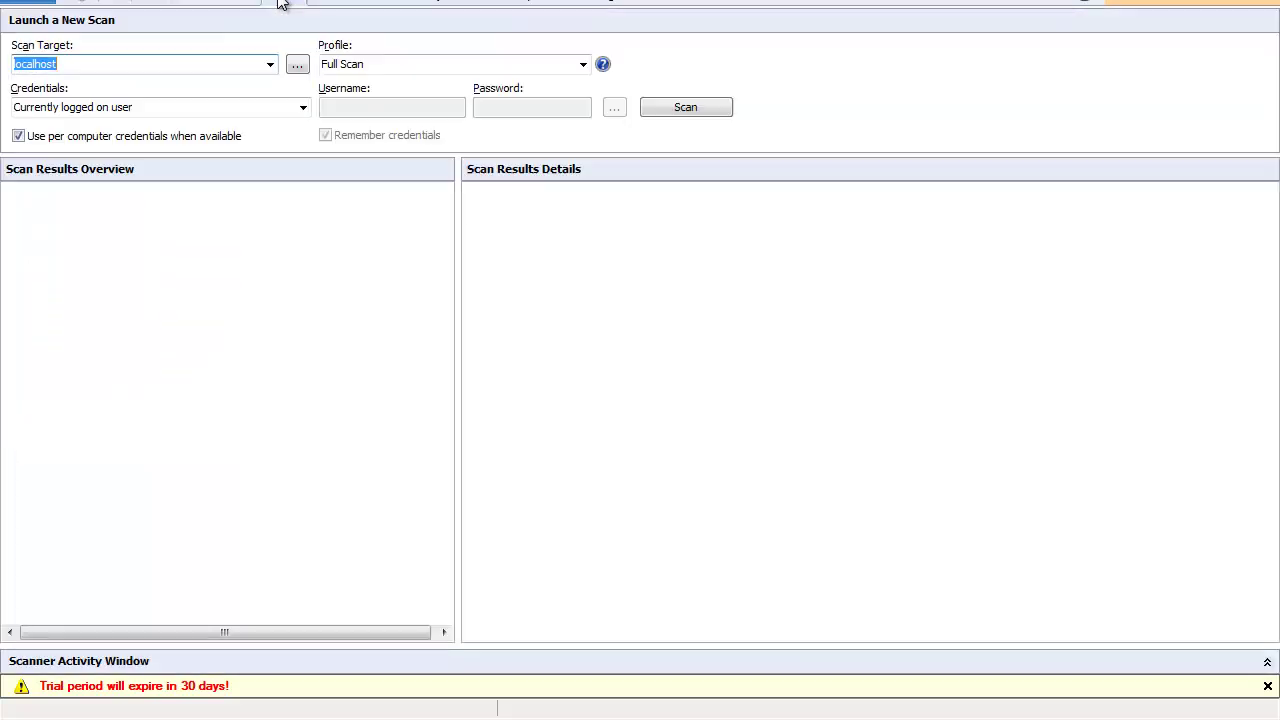
pyautogui.click(237, 6)
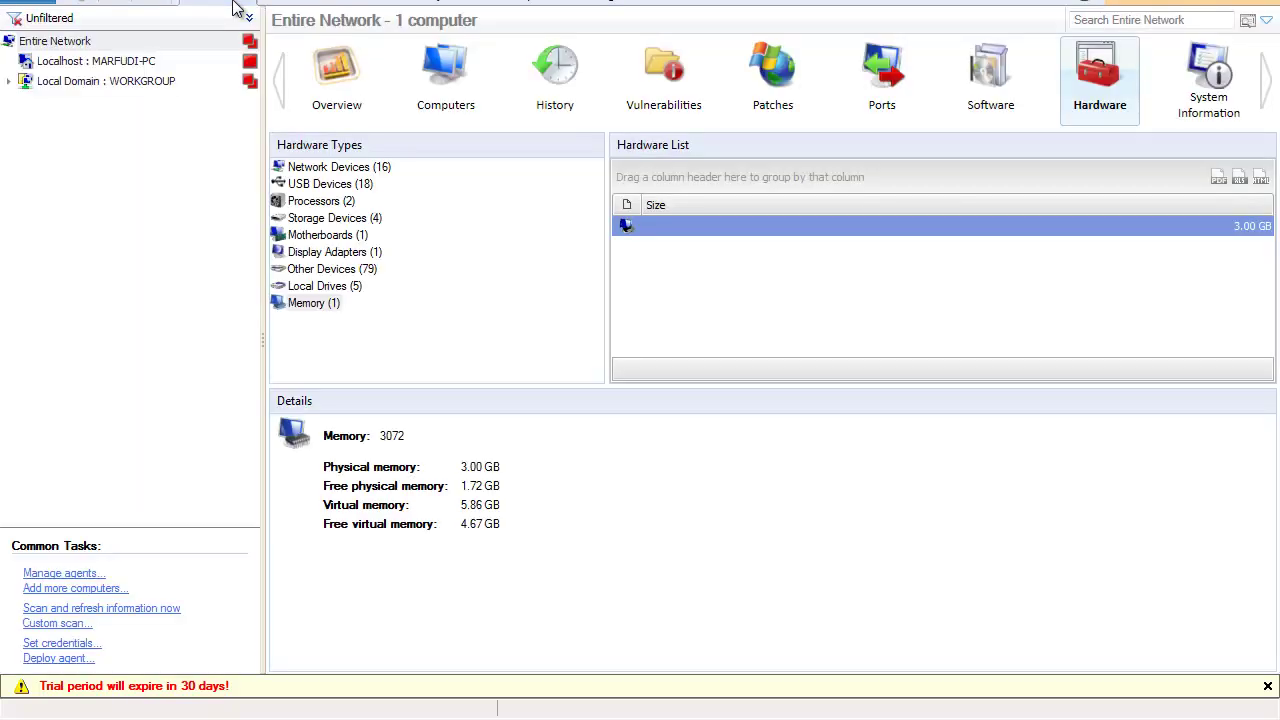
pyautogui.click(286, 3)
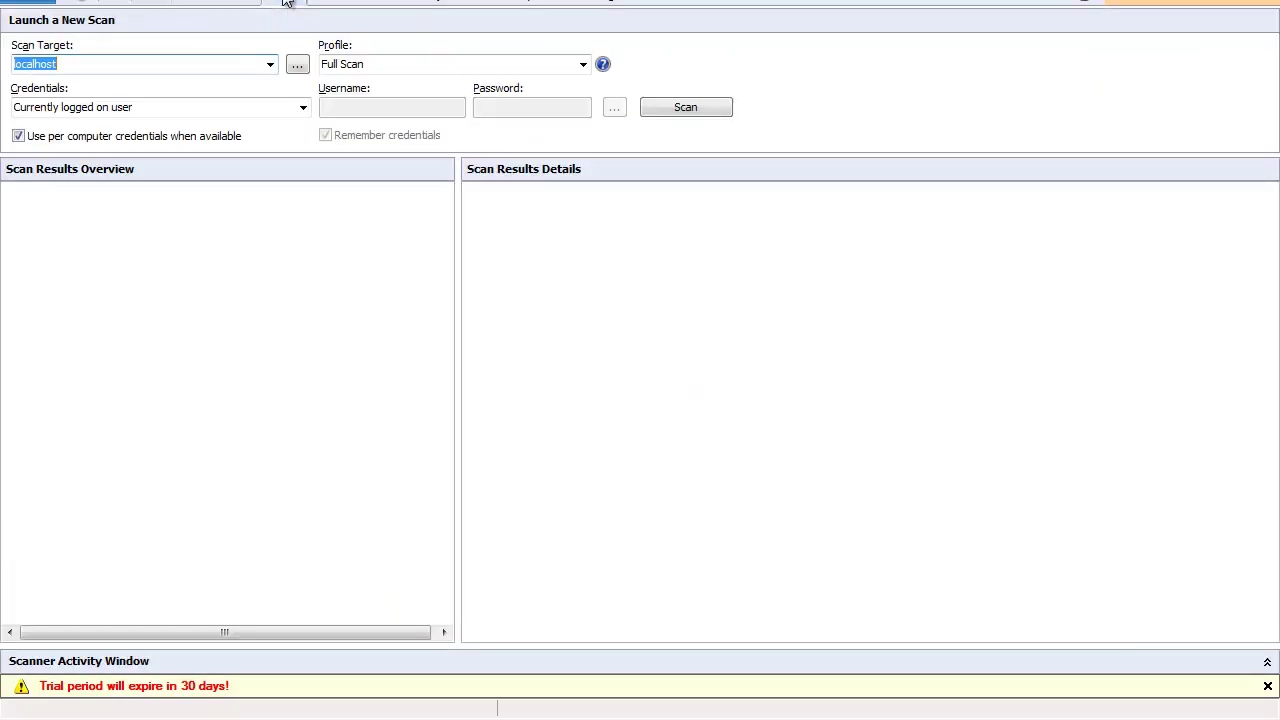
pyautogui.click(332, 3)
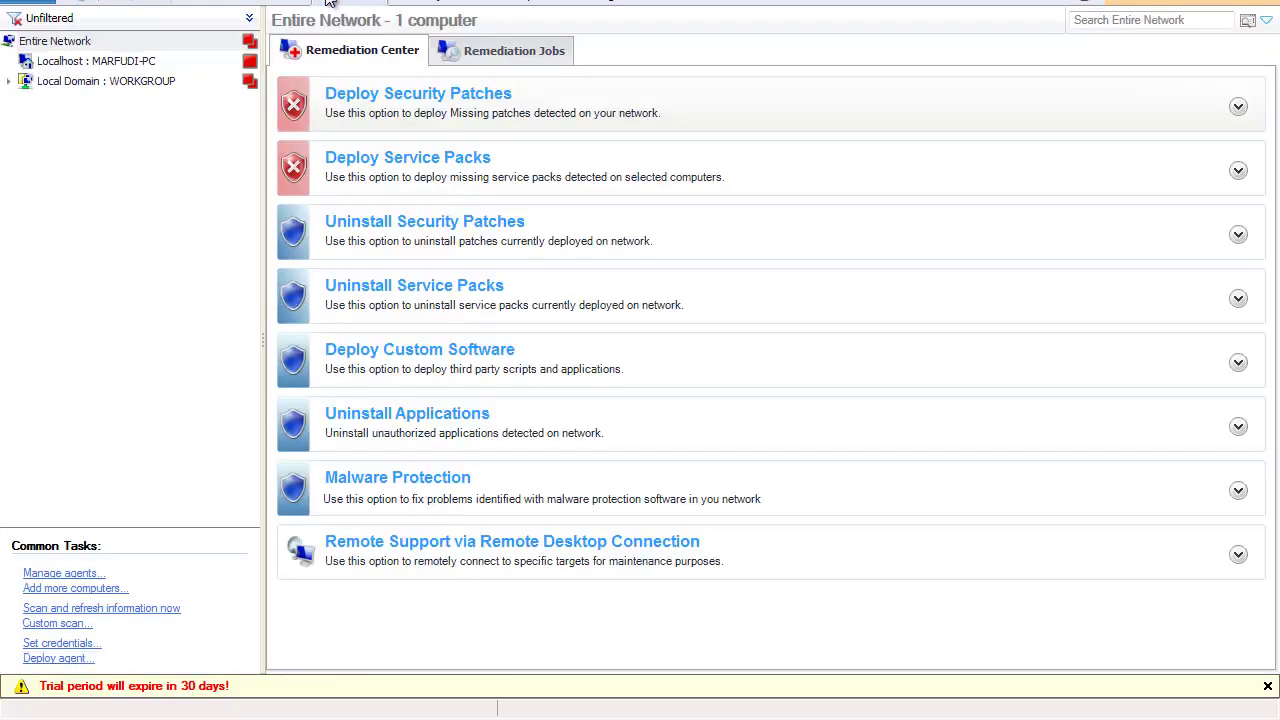
pyautogui.click(409, 3)
pyautogui.click(524, 3)
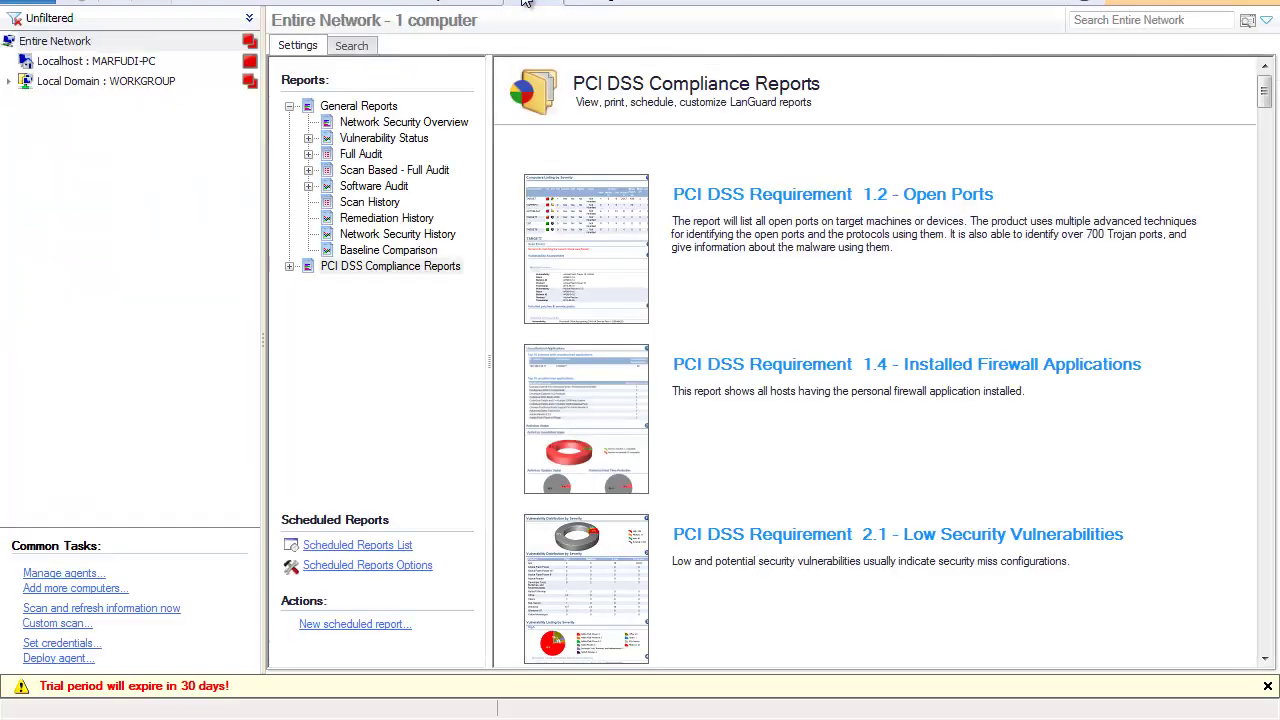
# Return to the new scan setup and check the available scan targets and scan profiles, keeping localhost and Full Scan
pyautogui.click(279, 3)
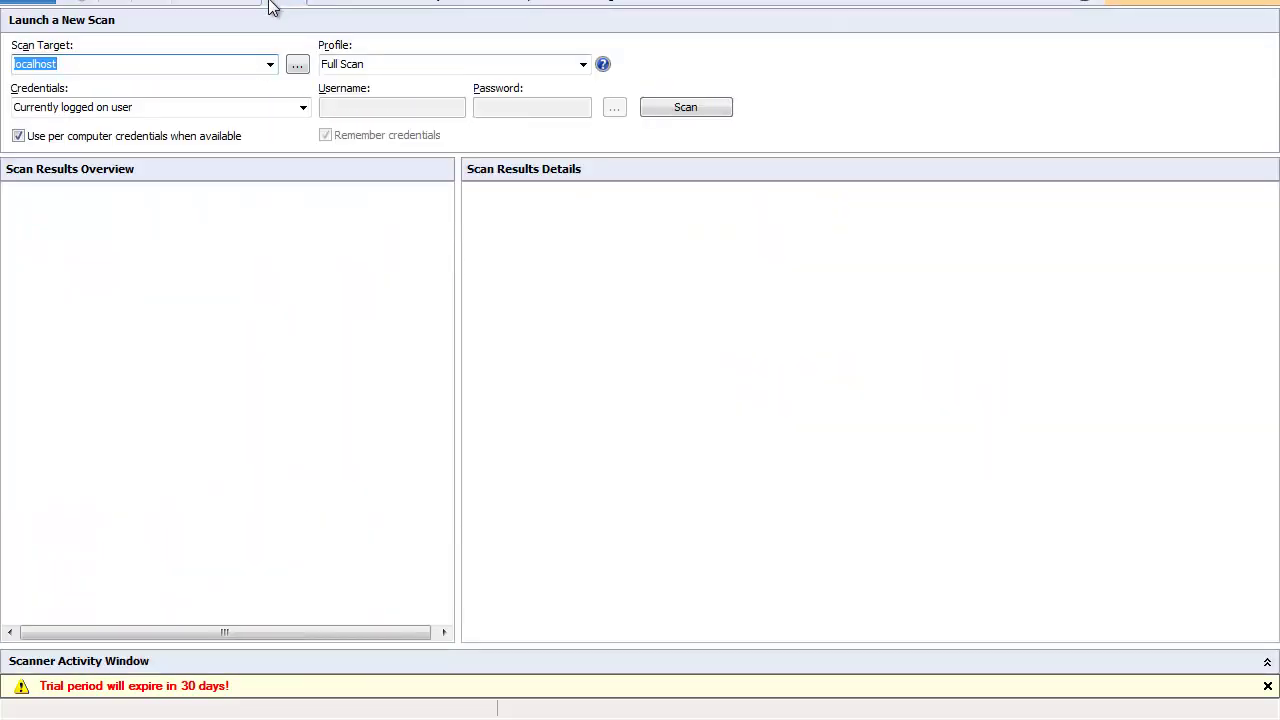
pyautogui.click(270, 64)
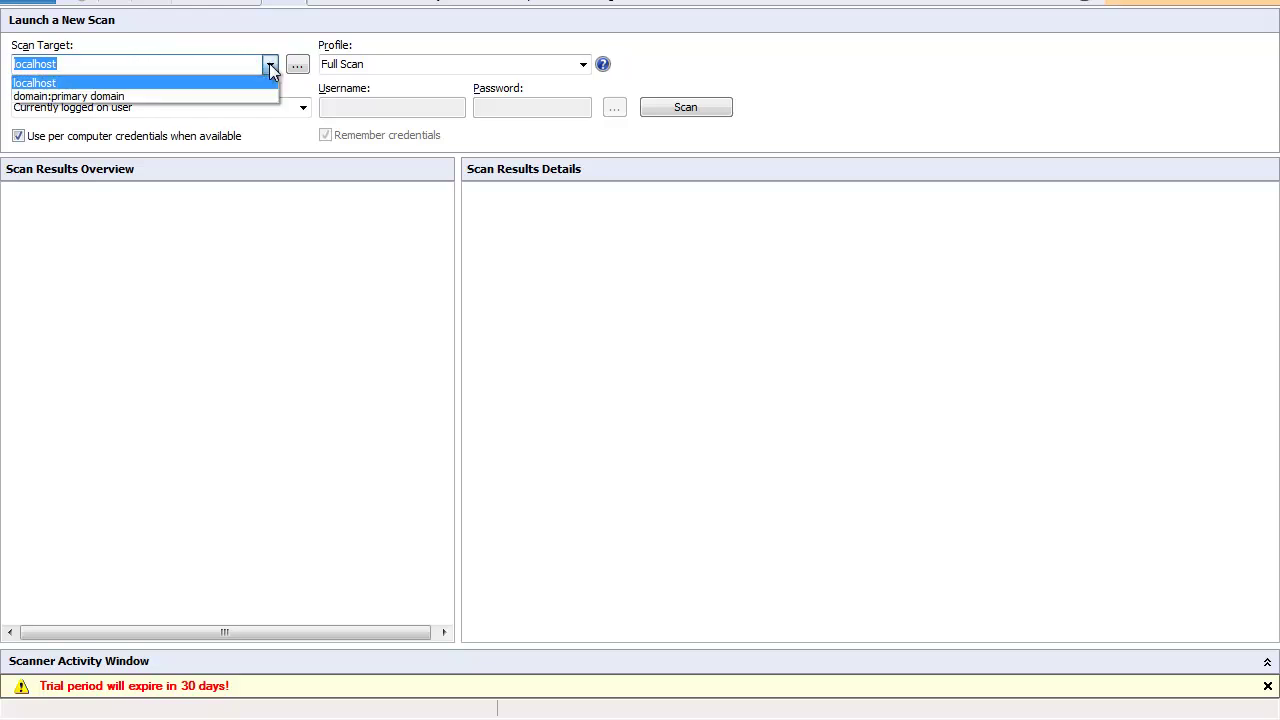
pyautogui.click(269, 63)
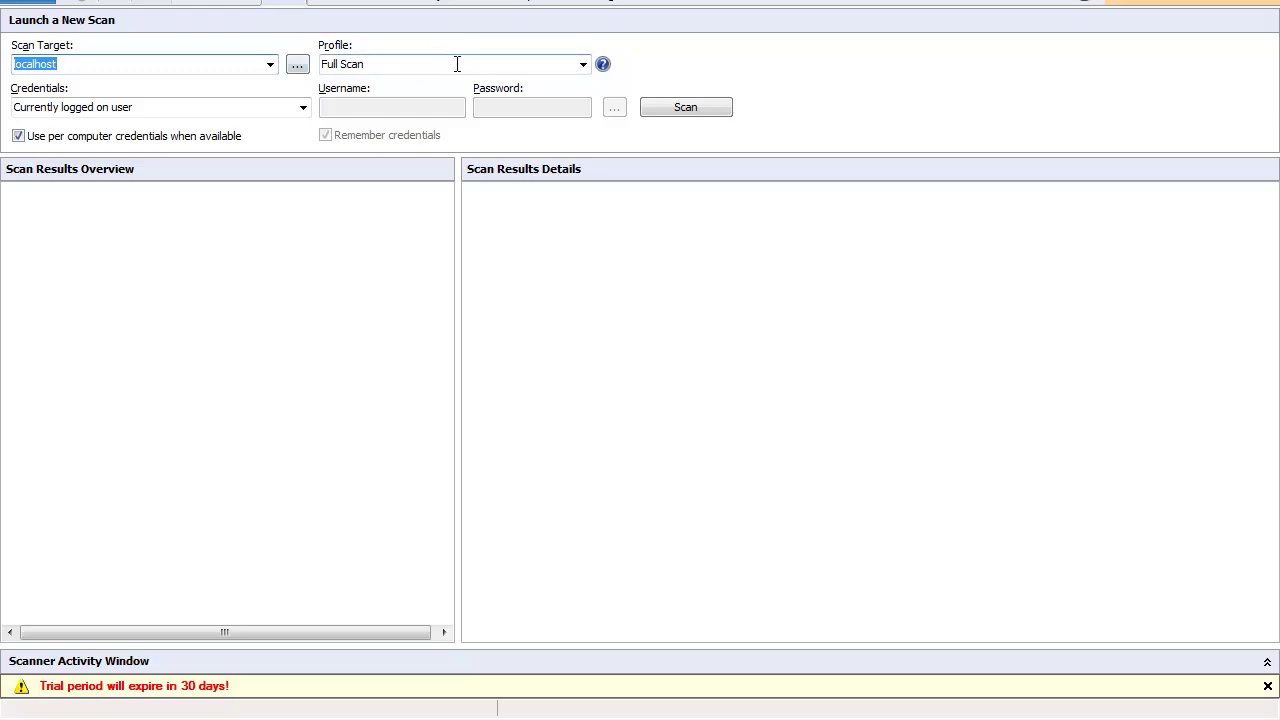
pyautogui.click(583, 66)
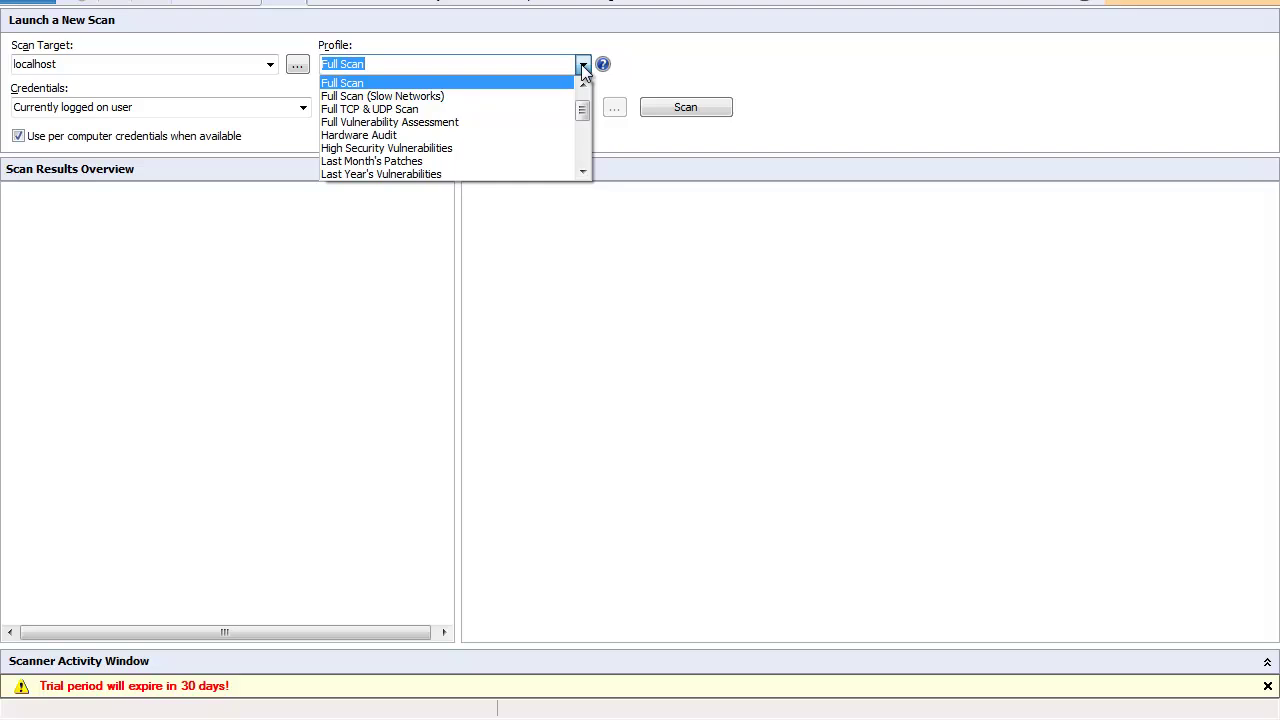
pyautogui.click(583, 66)
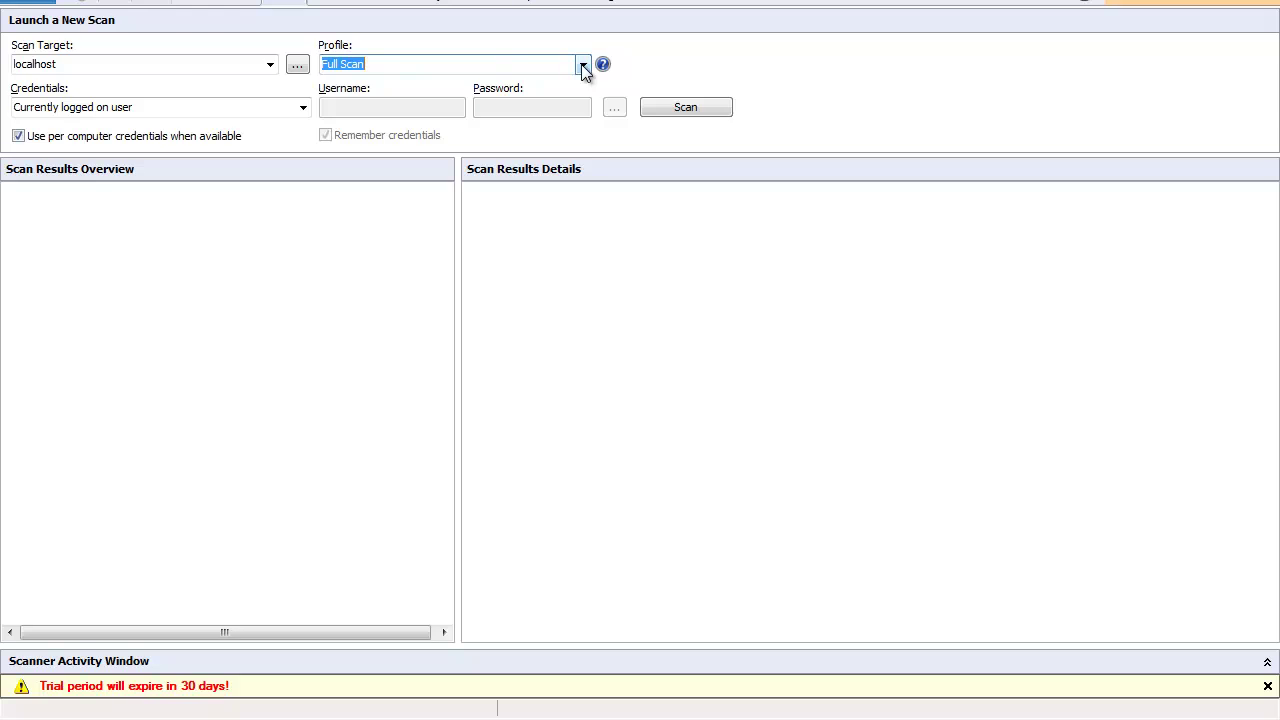
# Revisit the Remediation Center, the product updates activity and the PCI DSS Compliance Reports
pyautogui.click(362, 3)
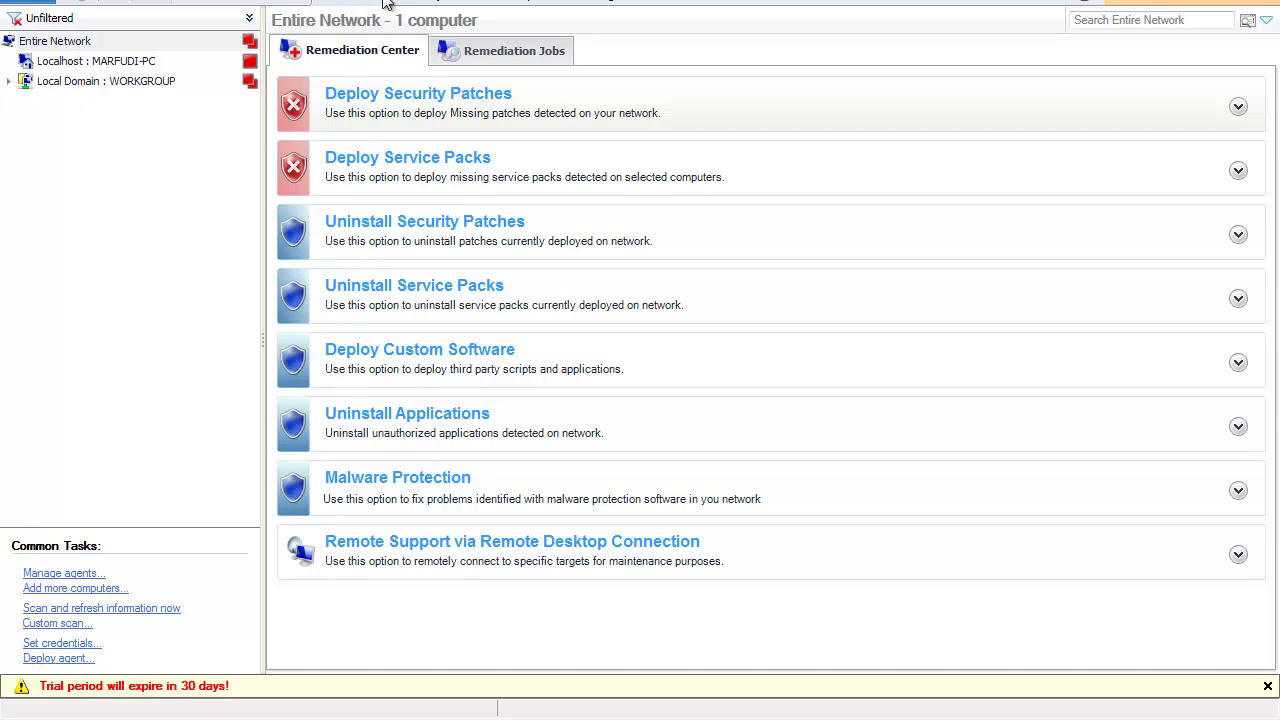
pyautogui.click(447, 3)
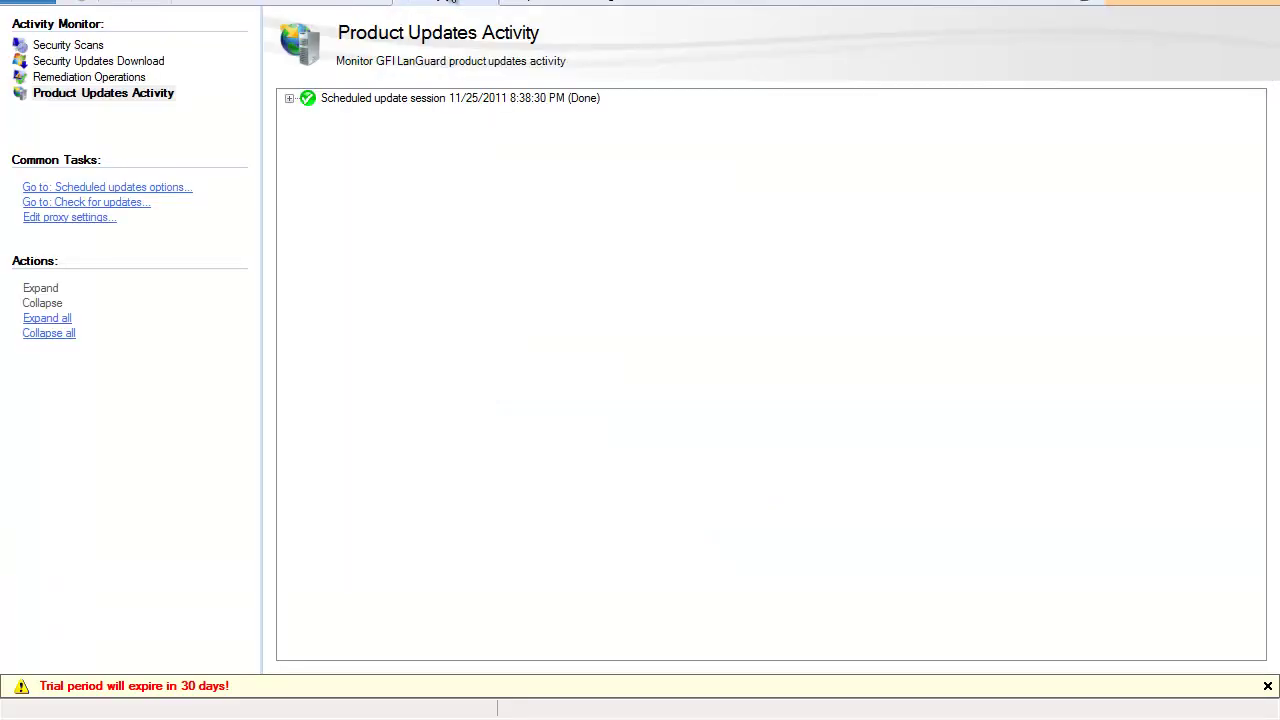
pyautogui.click(531, 3)
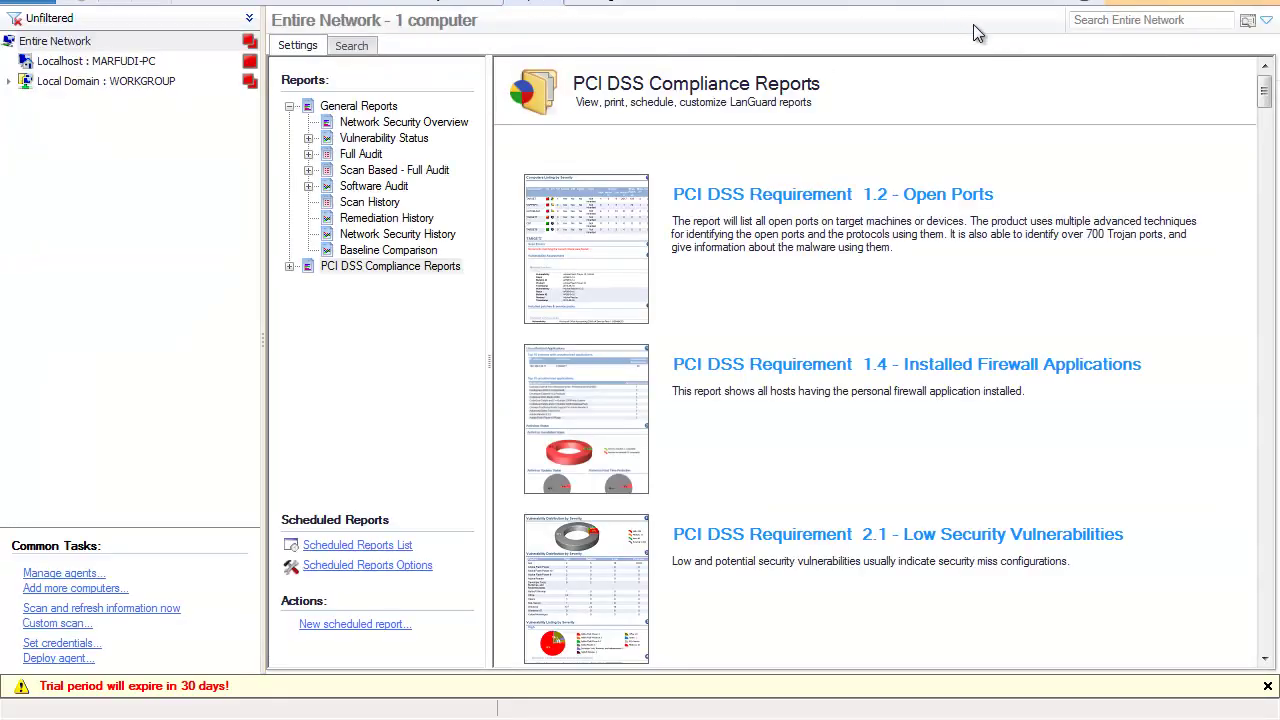